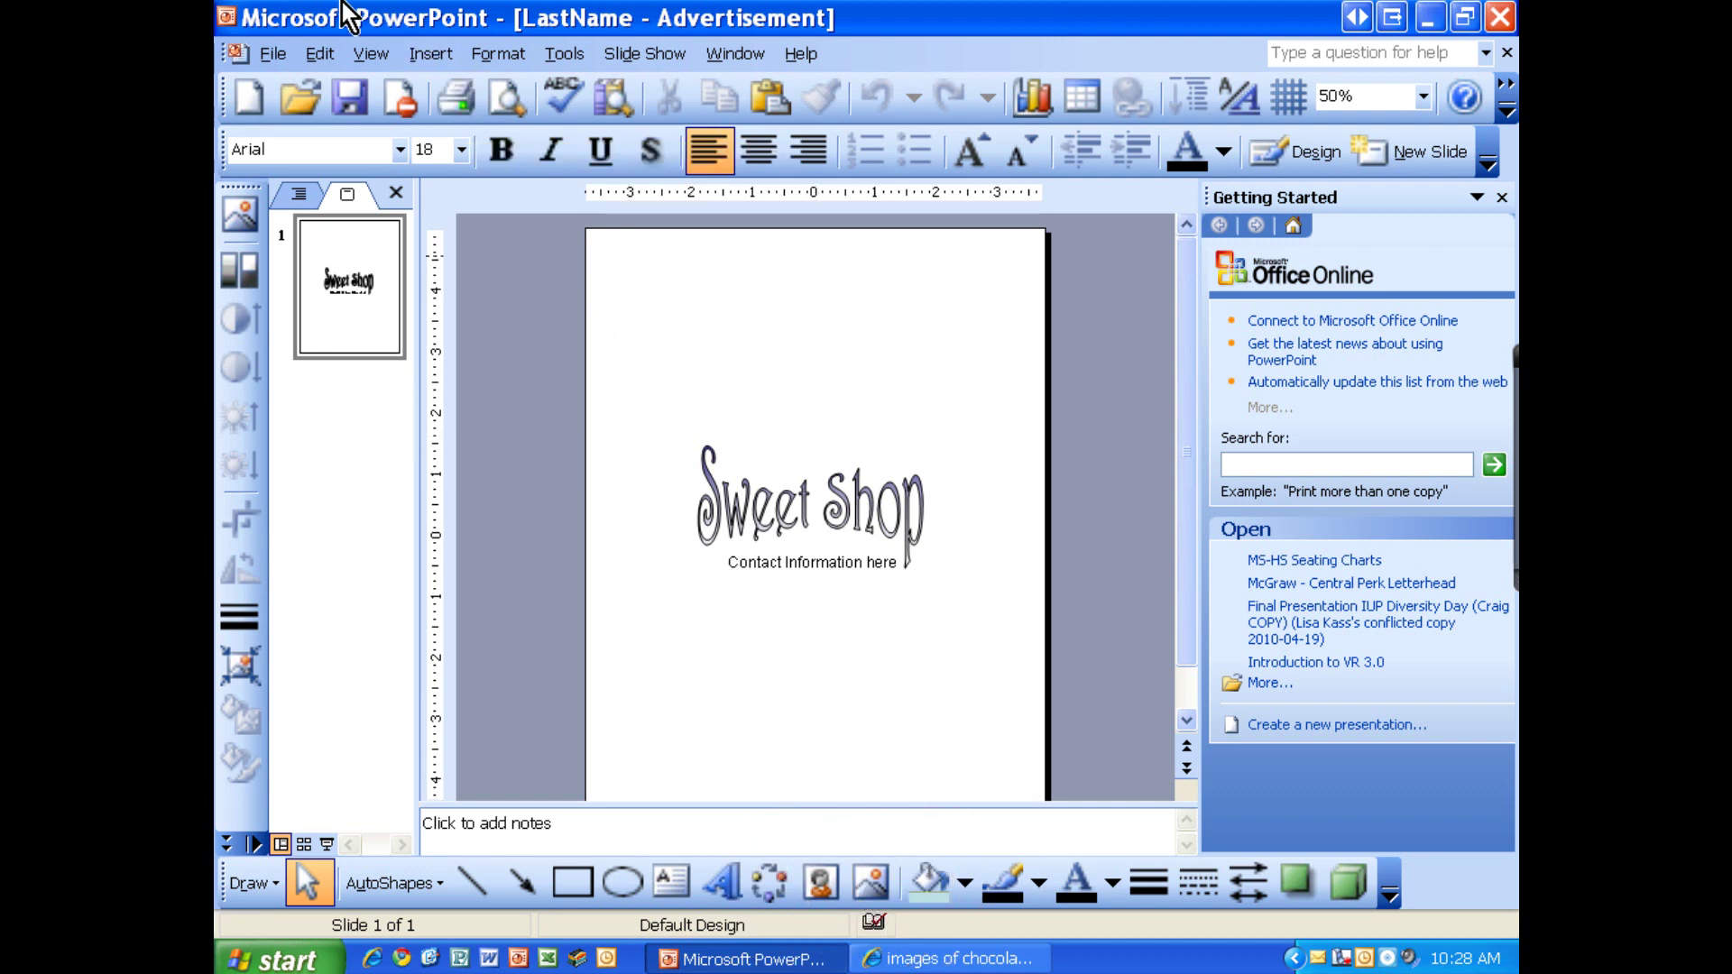
# Step: Insert the McGraw - Donuts picture from My Pictures onto the slide
pyautogui.click(434, 56)
pyautogui.moveTo(550, 327)
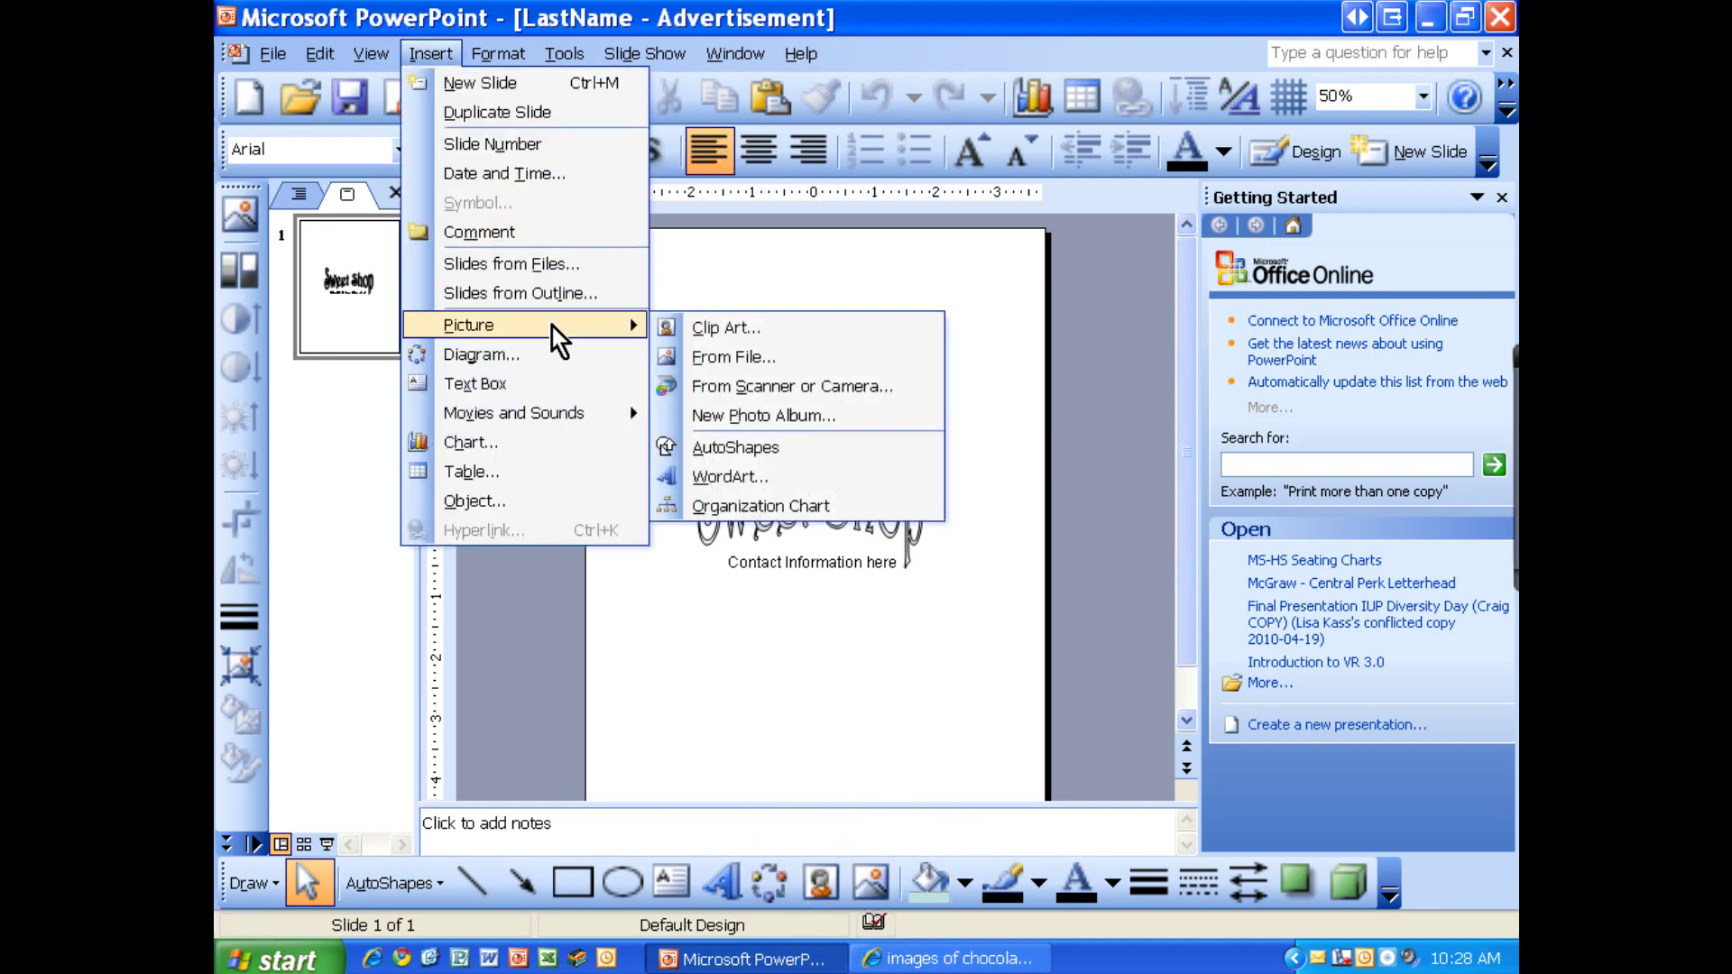
pyautogui.click(723, 357)
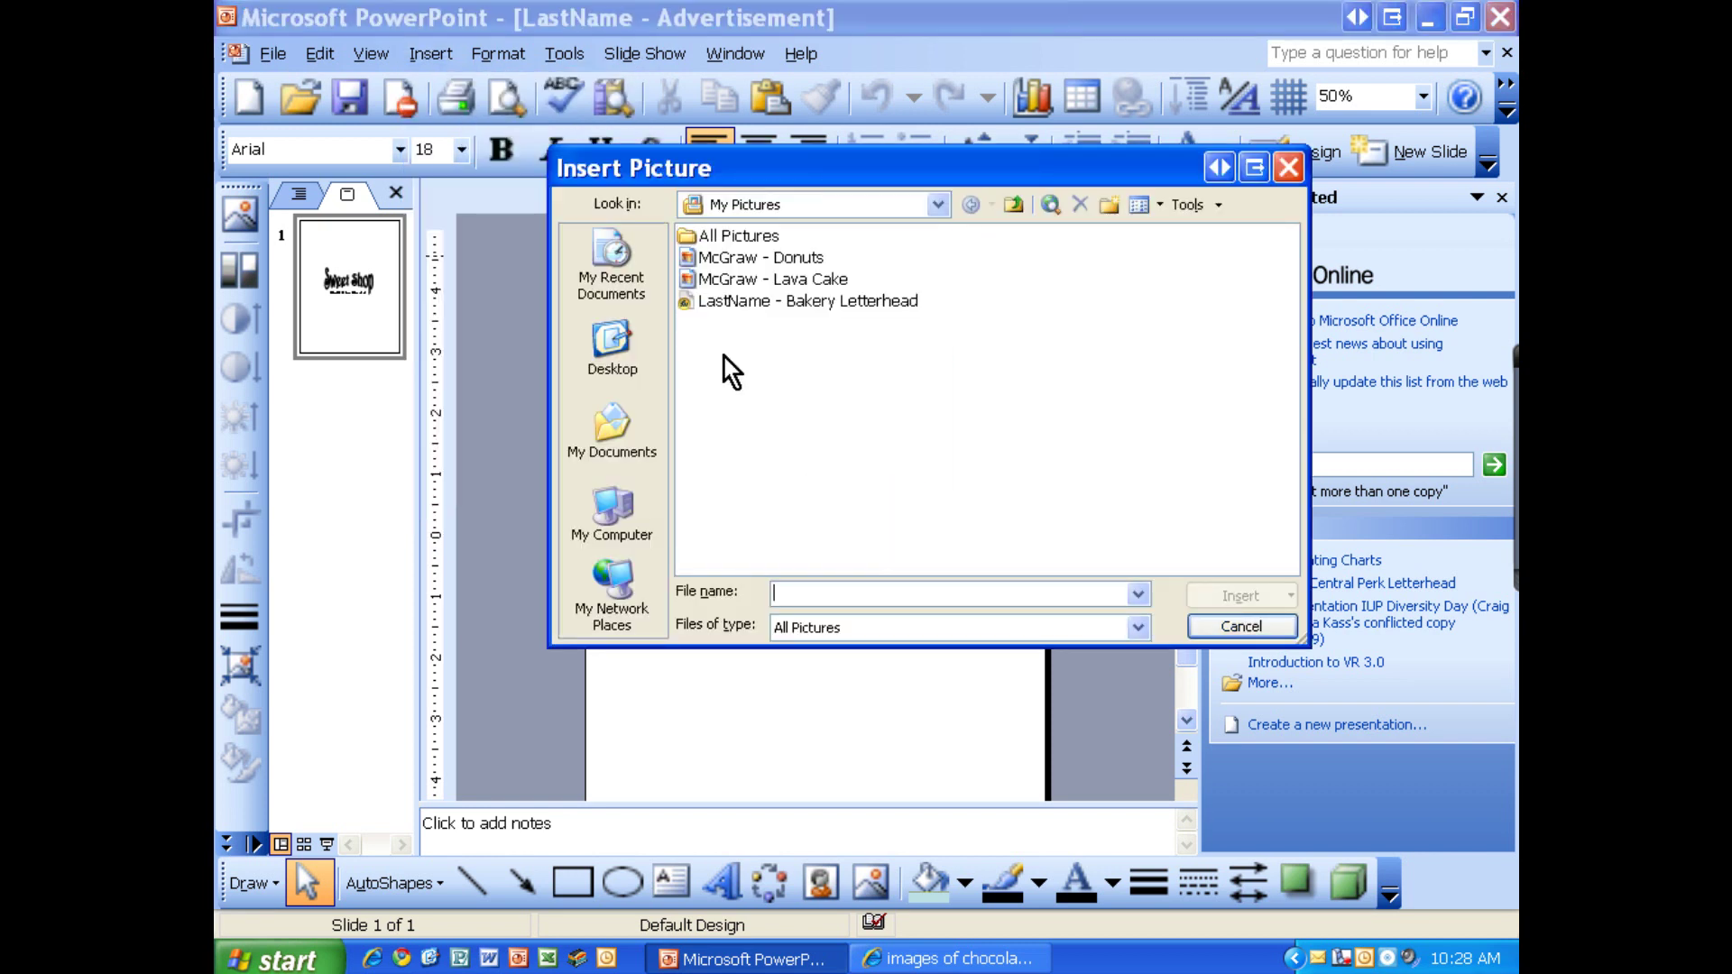
pyautogui.click(761, 257)
pyautogui.click(1214, 597)
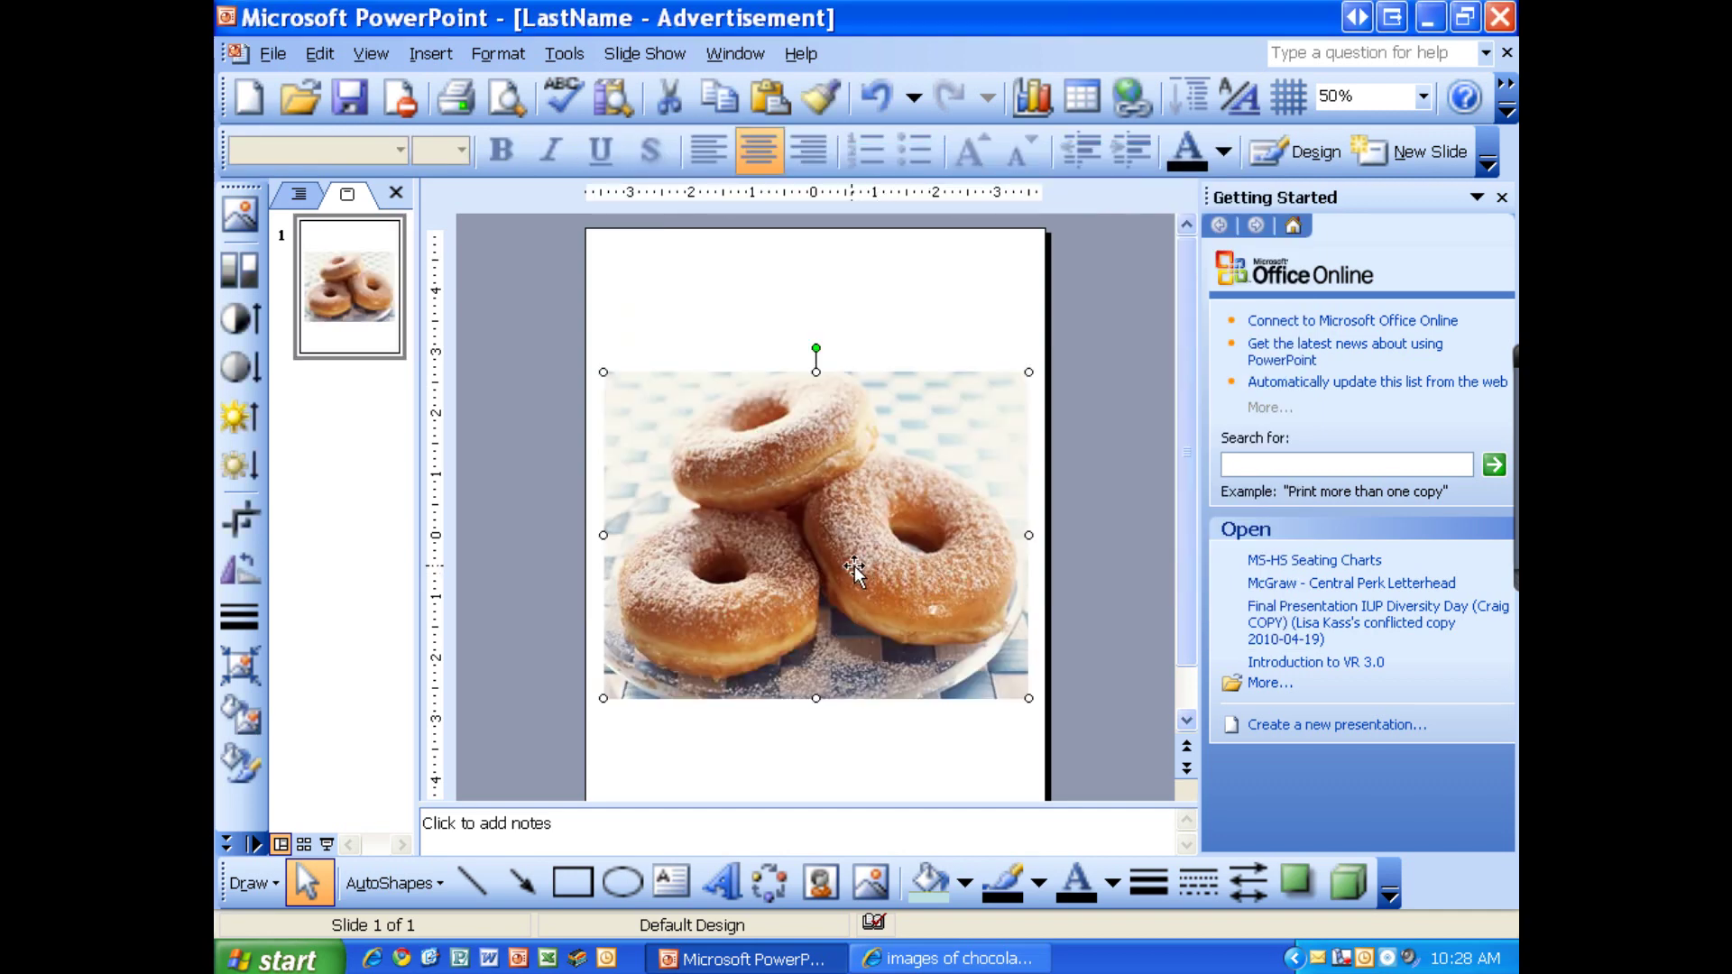
# Step: Shrink the donut photo, tilt it slightly, and set it in the top-left corner
pyautogui.moveTo(1029, 697); pyautogui.dragTo(755, 369)
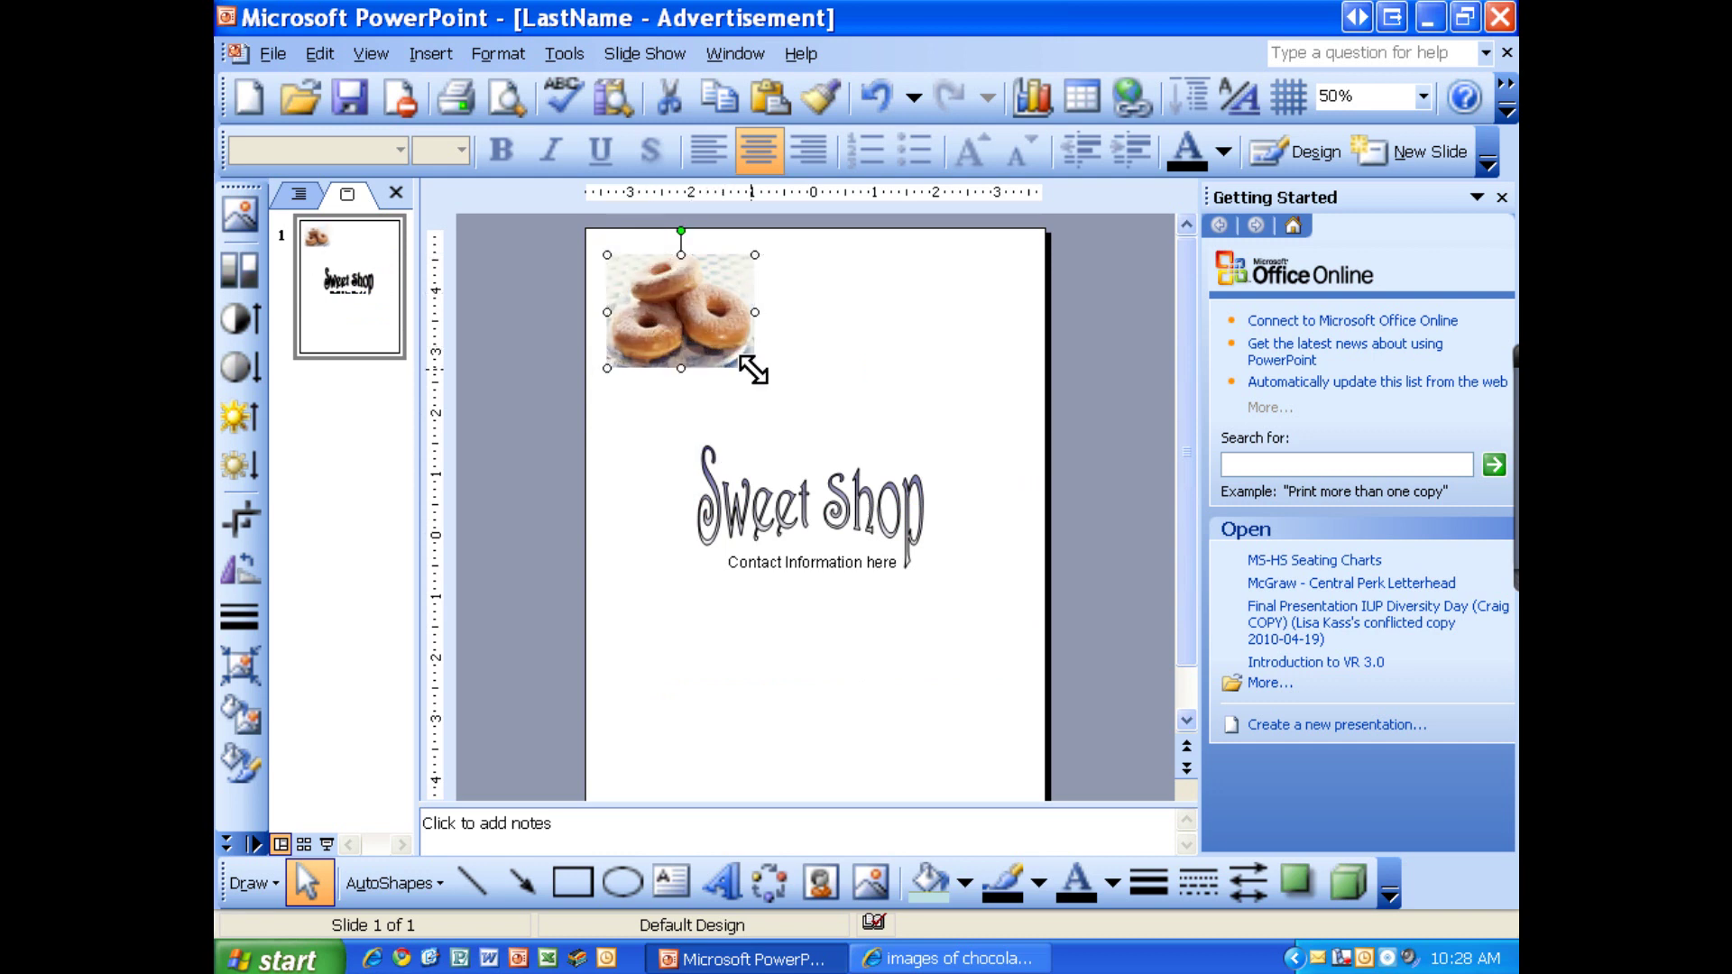
pyautogui.moveTo(681, 232); pyautogui.dragTo(657, 242)
pyautogui.moveTo(678, 304); pyautogui.dragTo(672, 305)
pyautogui.click(752, 420)
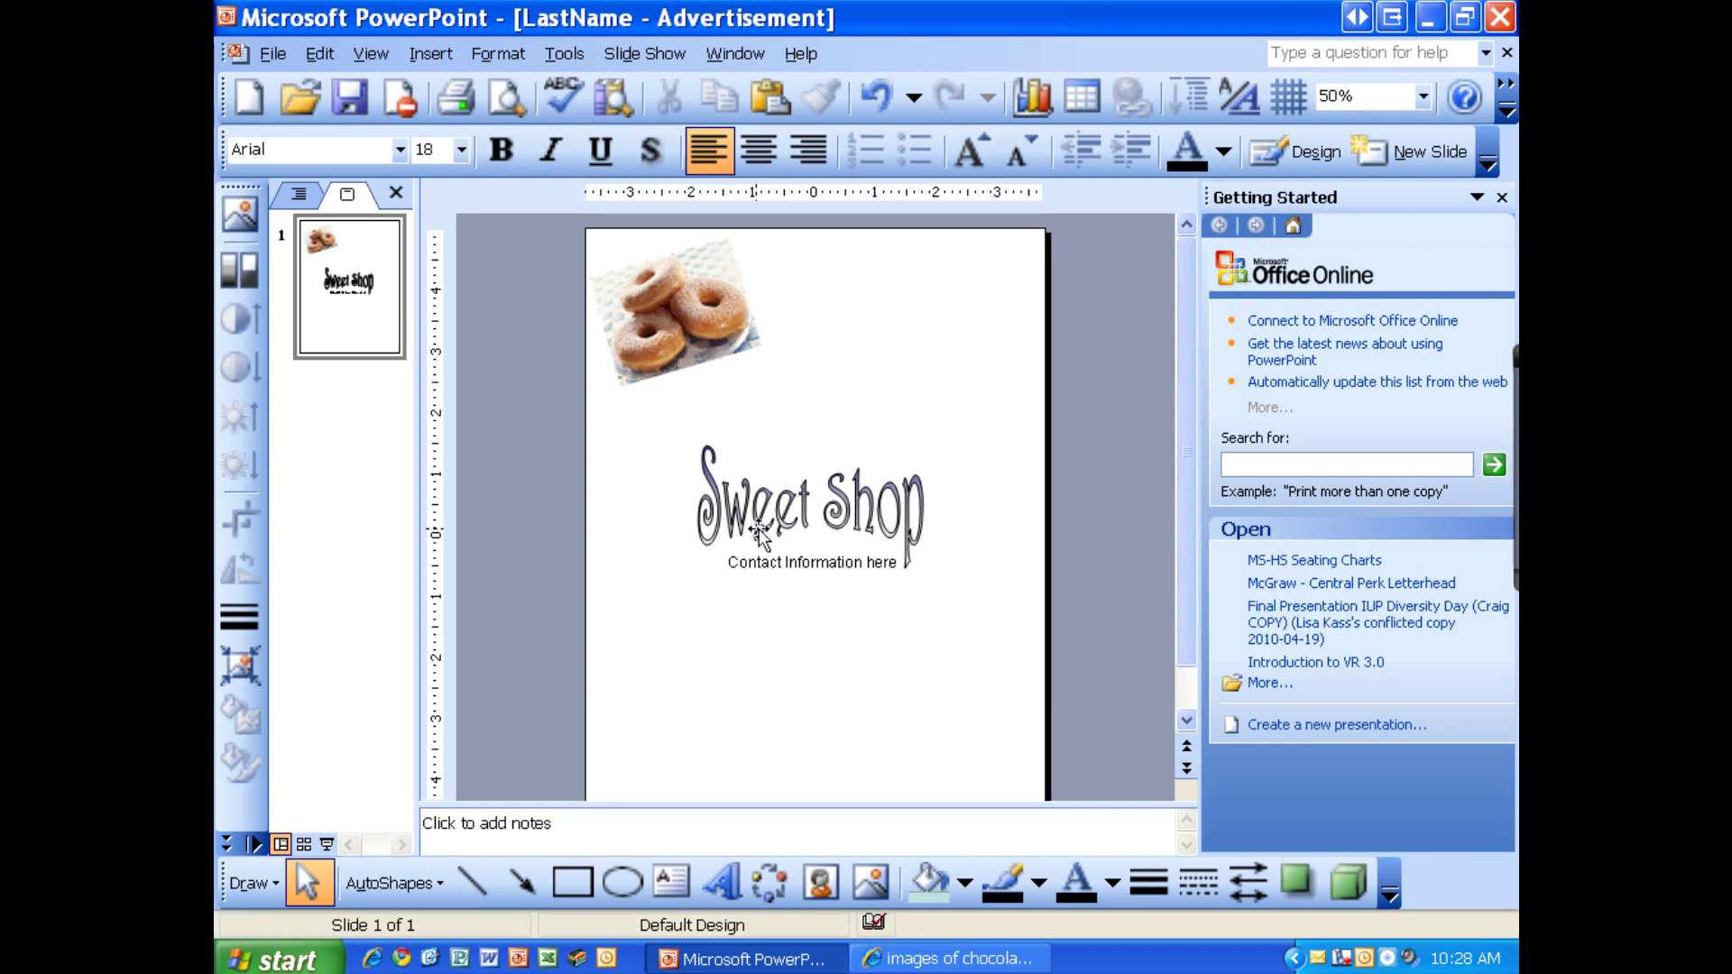
# Step: Insert a blue-style WordArt reading '$.50 ea'
pyautogui.click(733, 882)
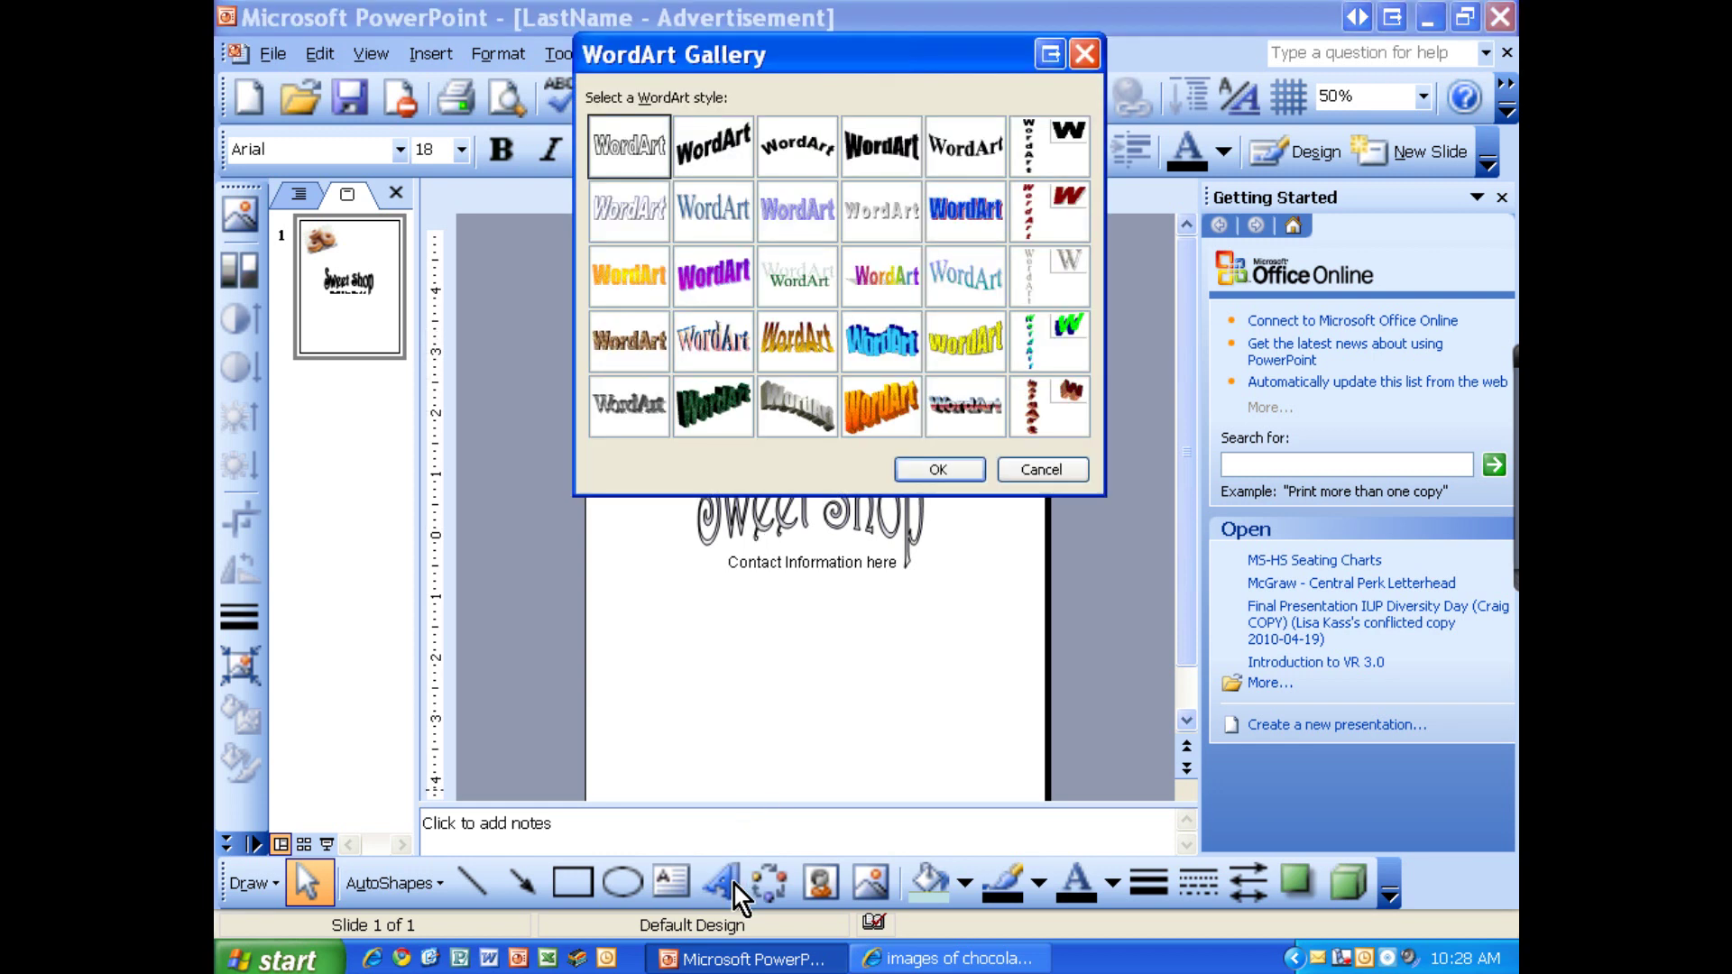
pyautogui.click(952, 211)
pyautogui.click(943, 468)
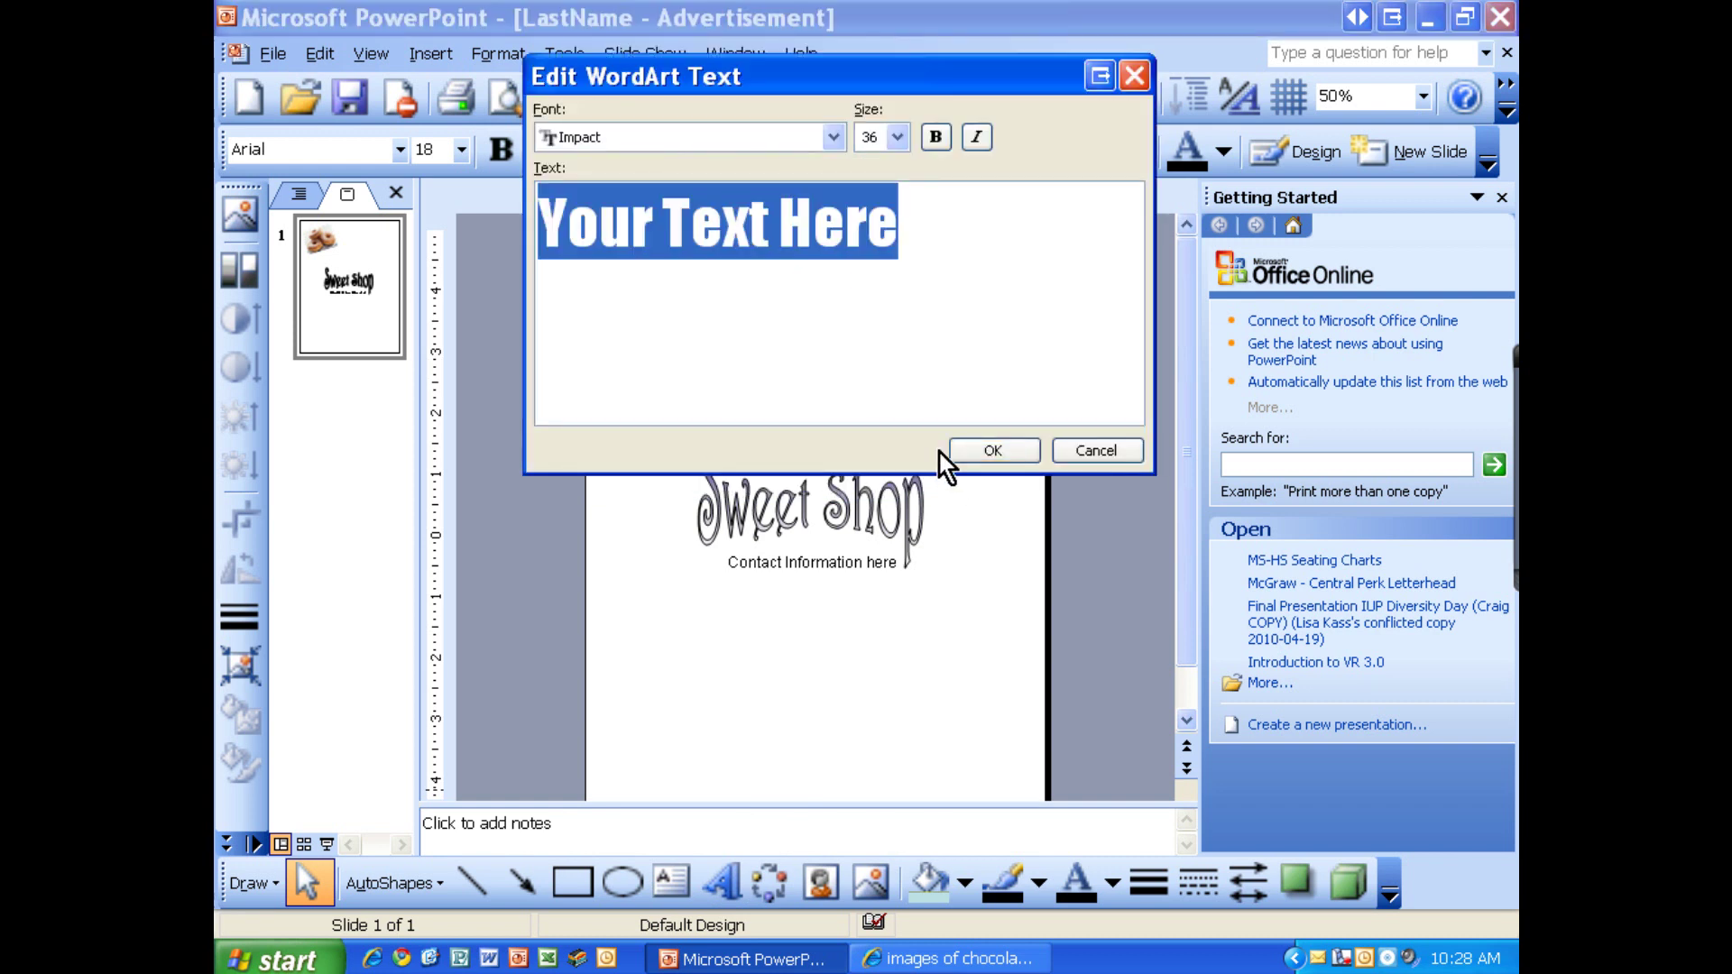
pyautogui.press('BackSpace')
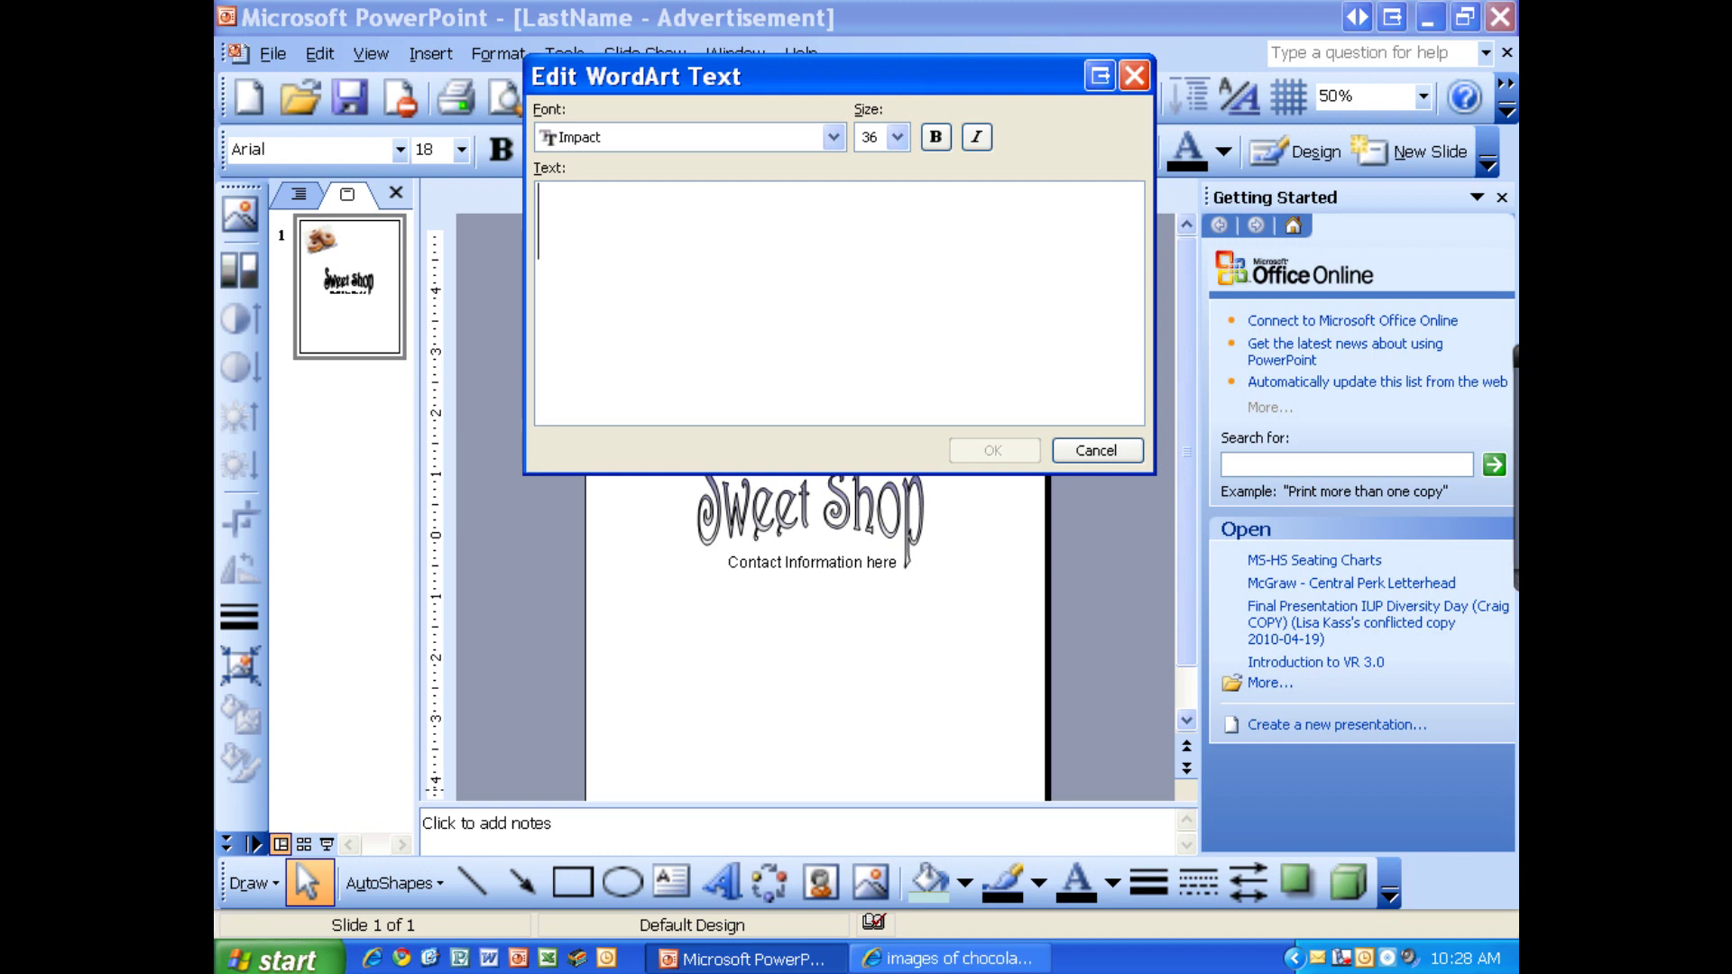
pyautogui.write('.5')
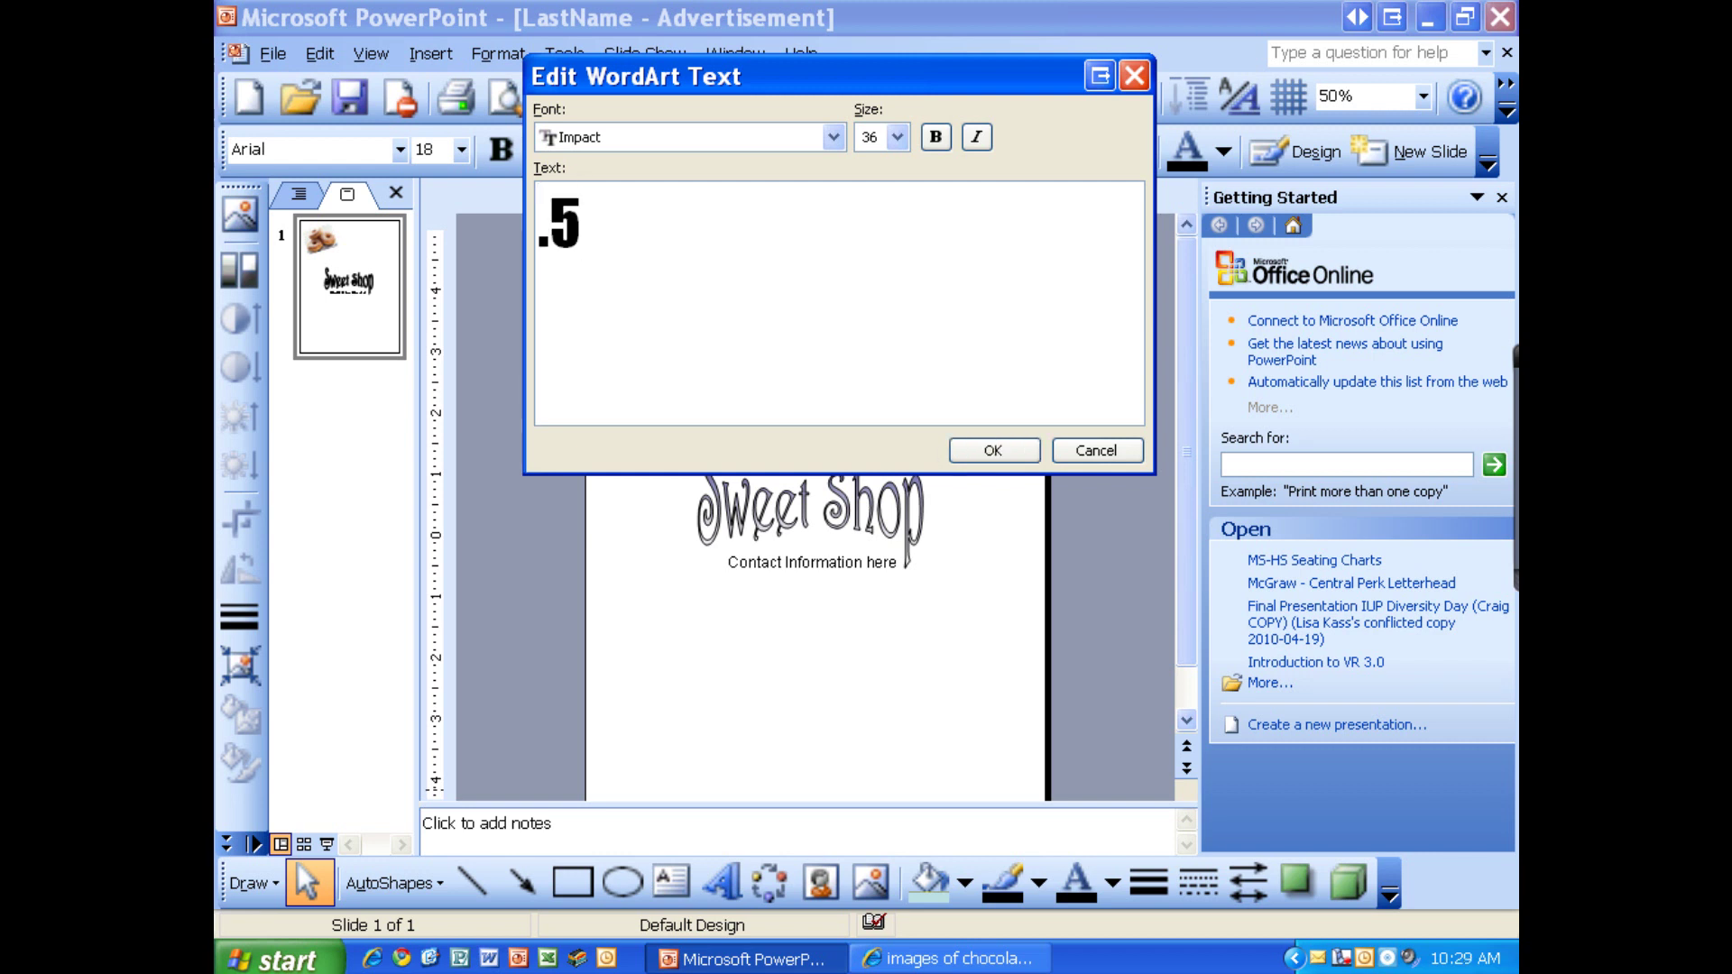
pyautogui.write('0')
pyautogui.press('BackSpace')
pyautogui.press('BackSpace')
pyautogui.press('BackSpace')
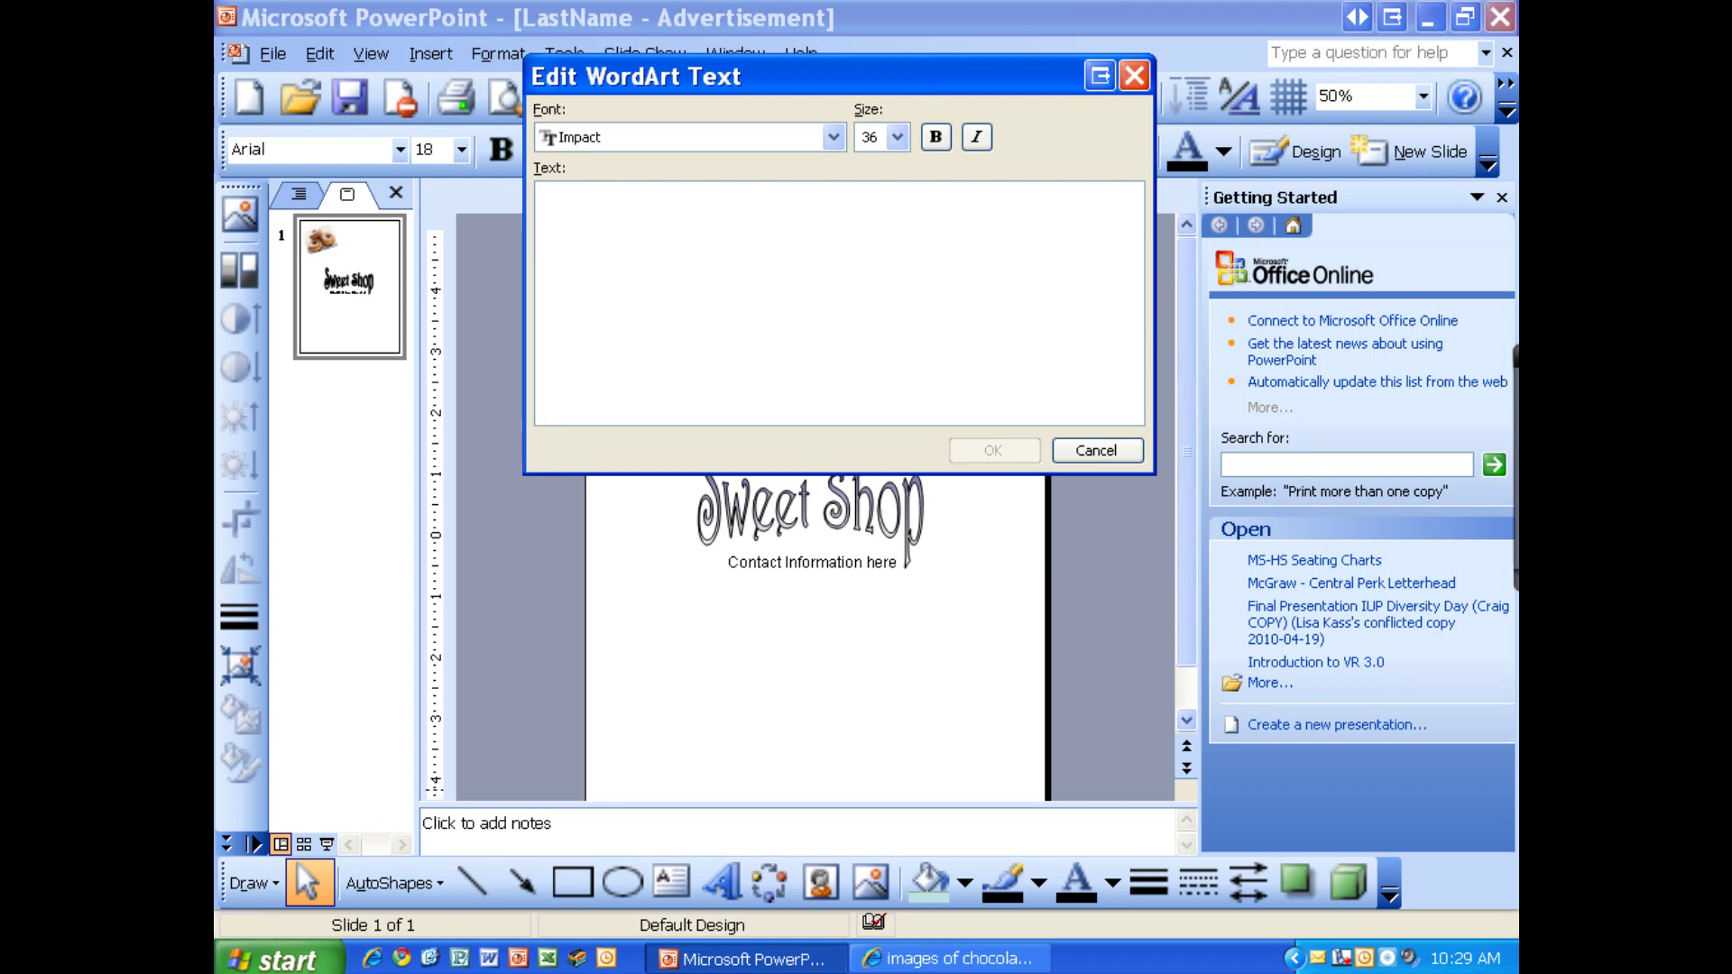
pyautogui.write('$.50 ea')
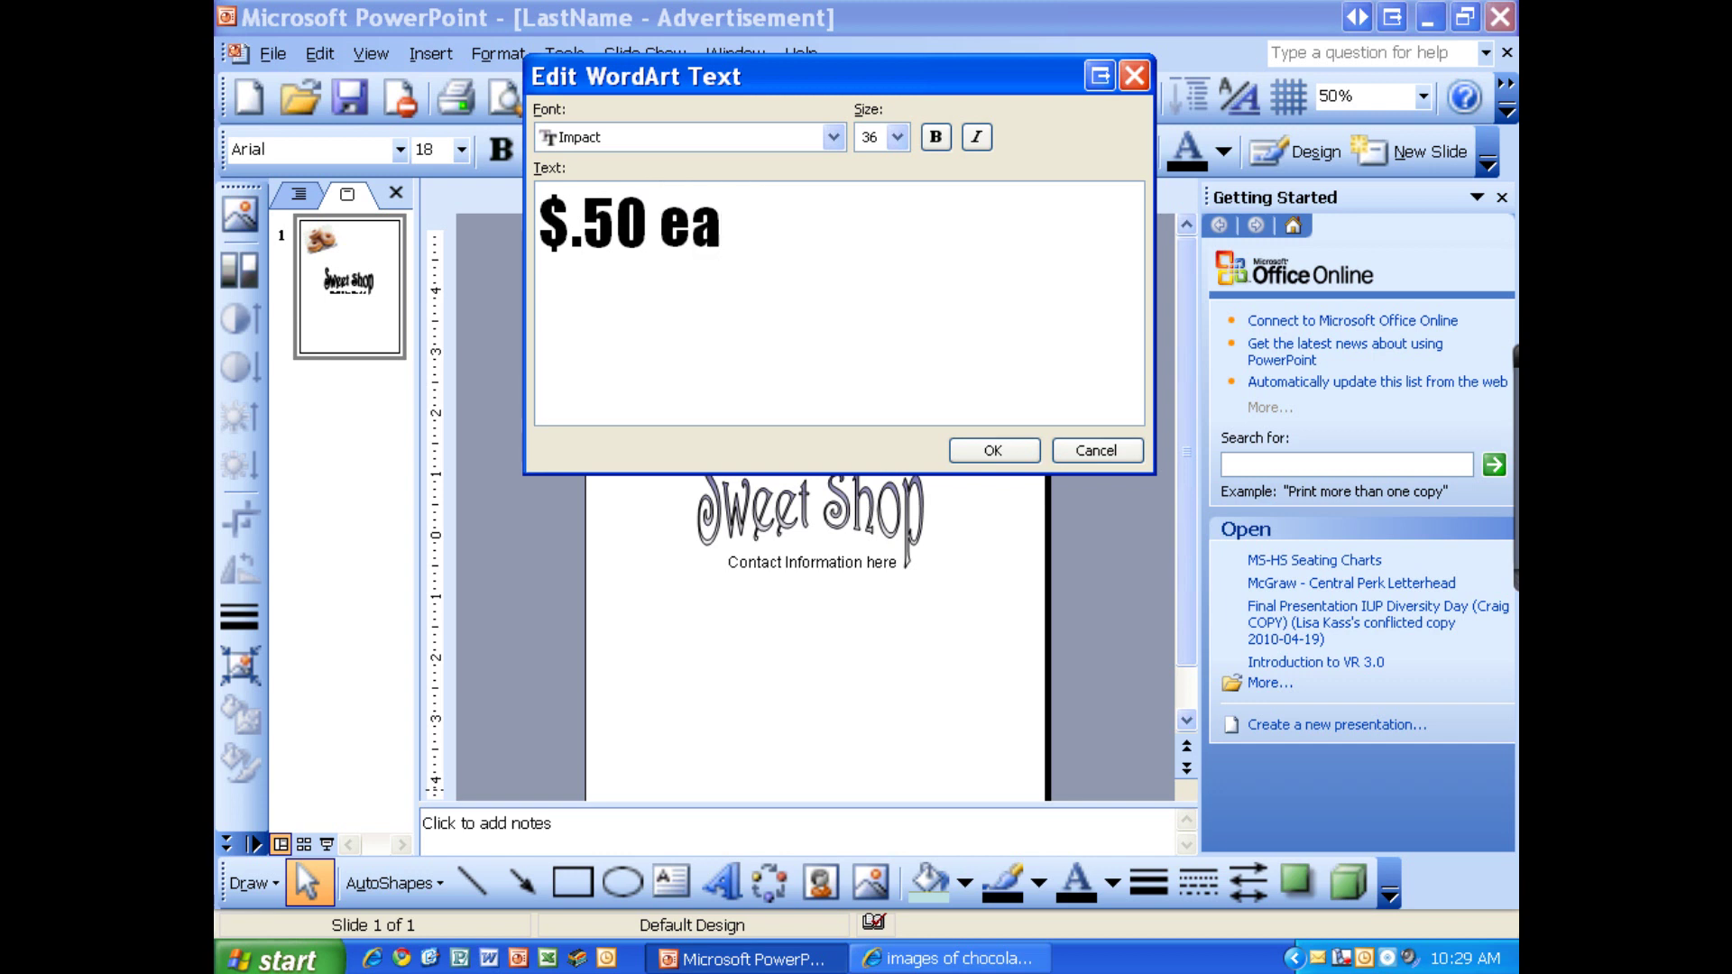
pyautogui.click(993, 456)
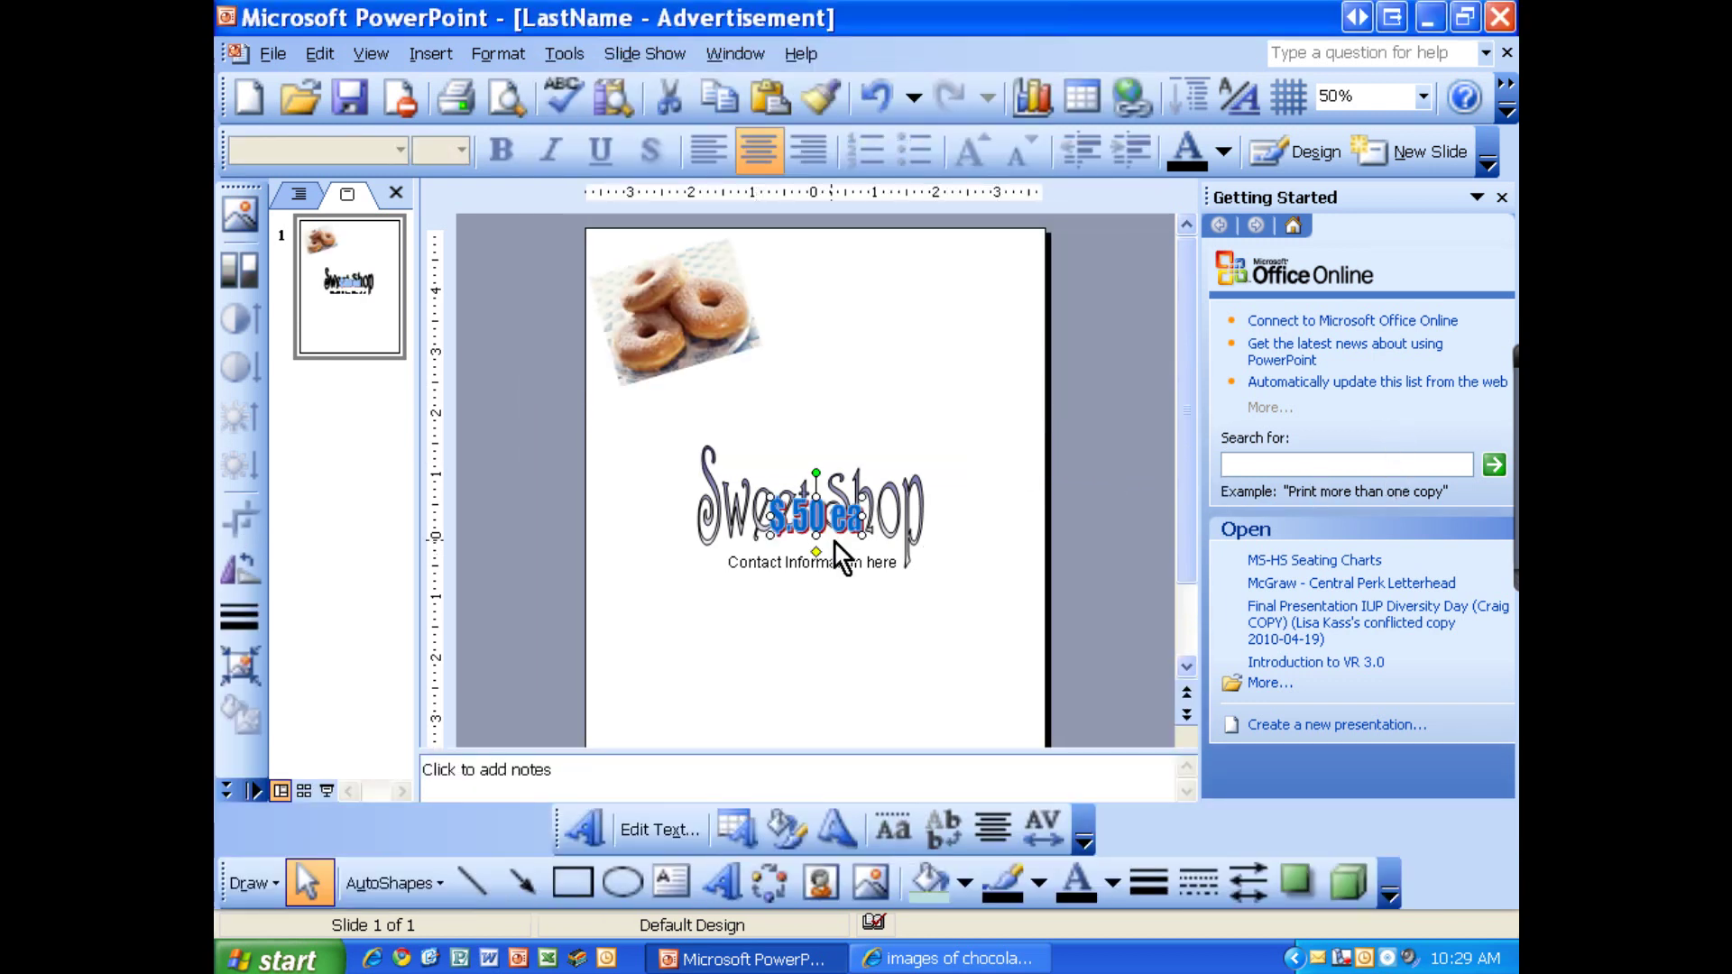
# Step: Move the '$.50 ea' WordArt to the slide's top-left, just above the donut photo
pyautogui.moveTo(812, 521); pyautogui.dragTo(817, 368)
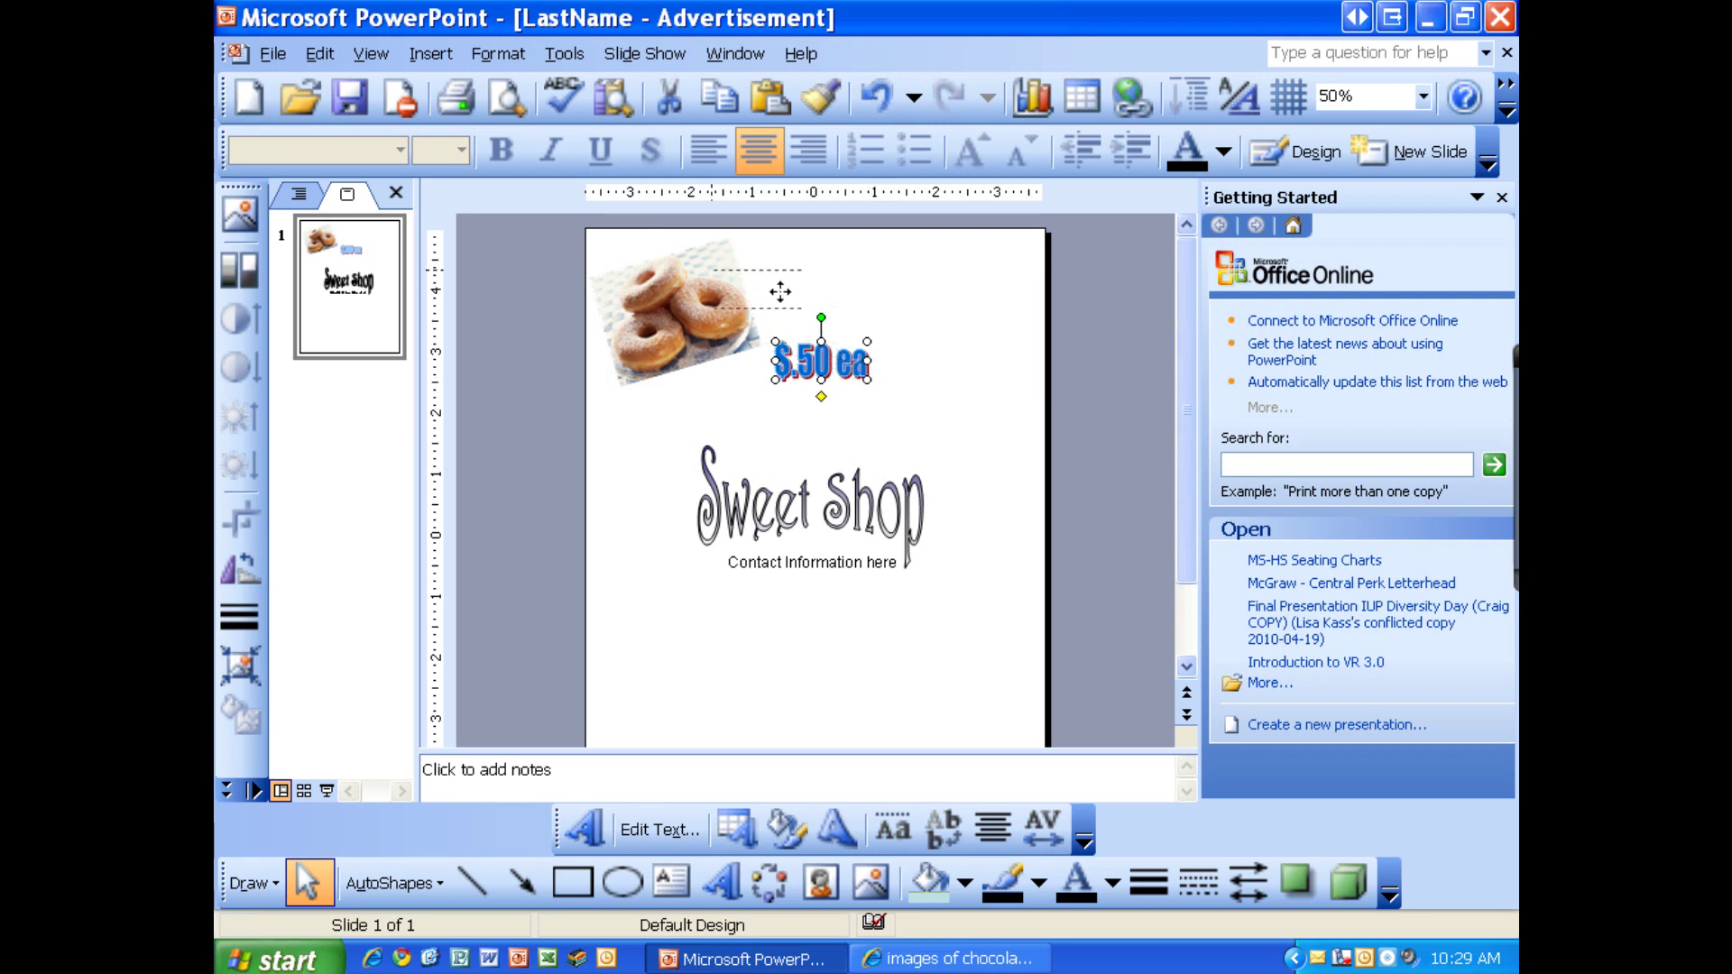
pyautogui.moveTo(755, 263); pyautogui.dragTo(627, 262)
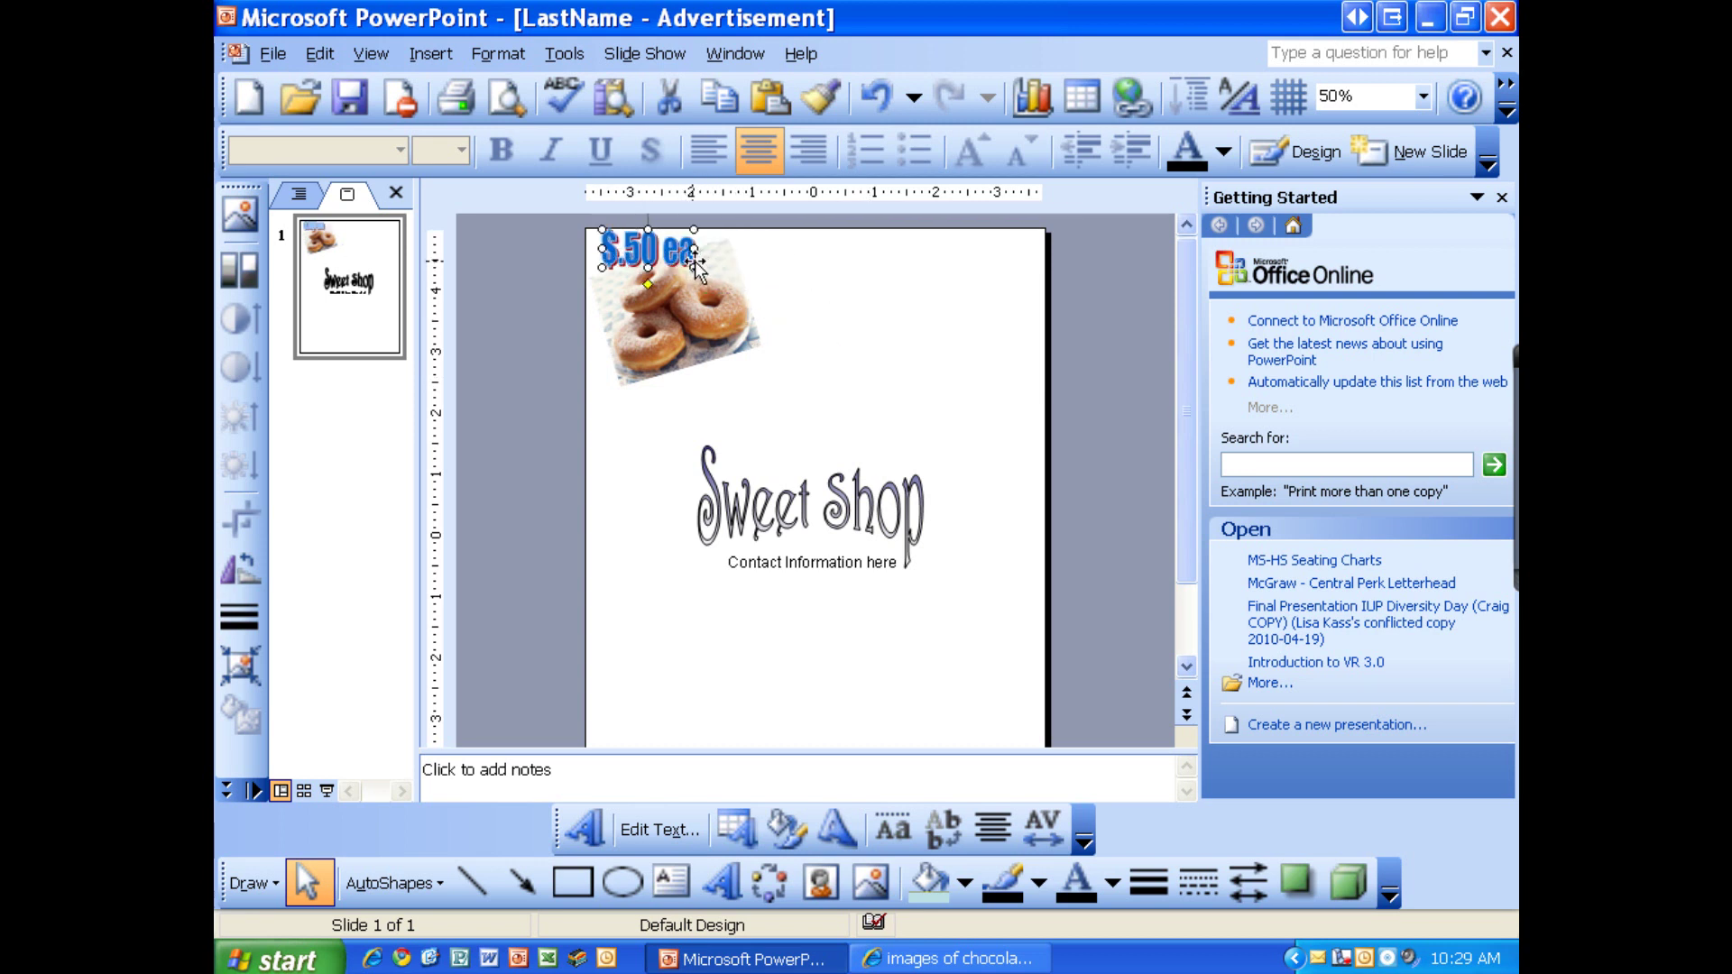
pyautogui.click(695, 300)
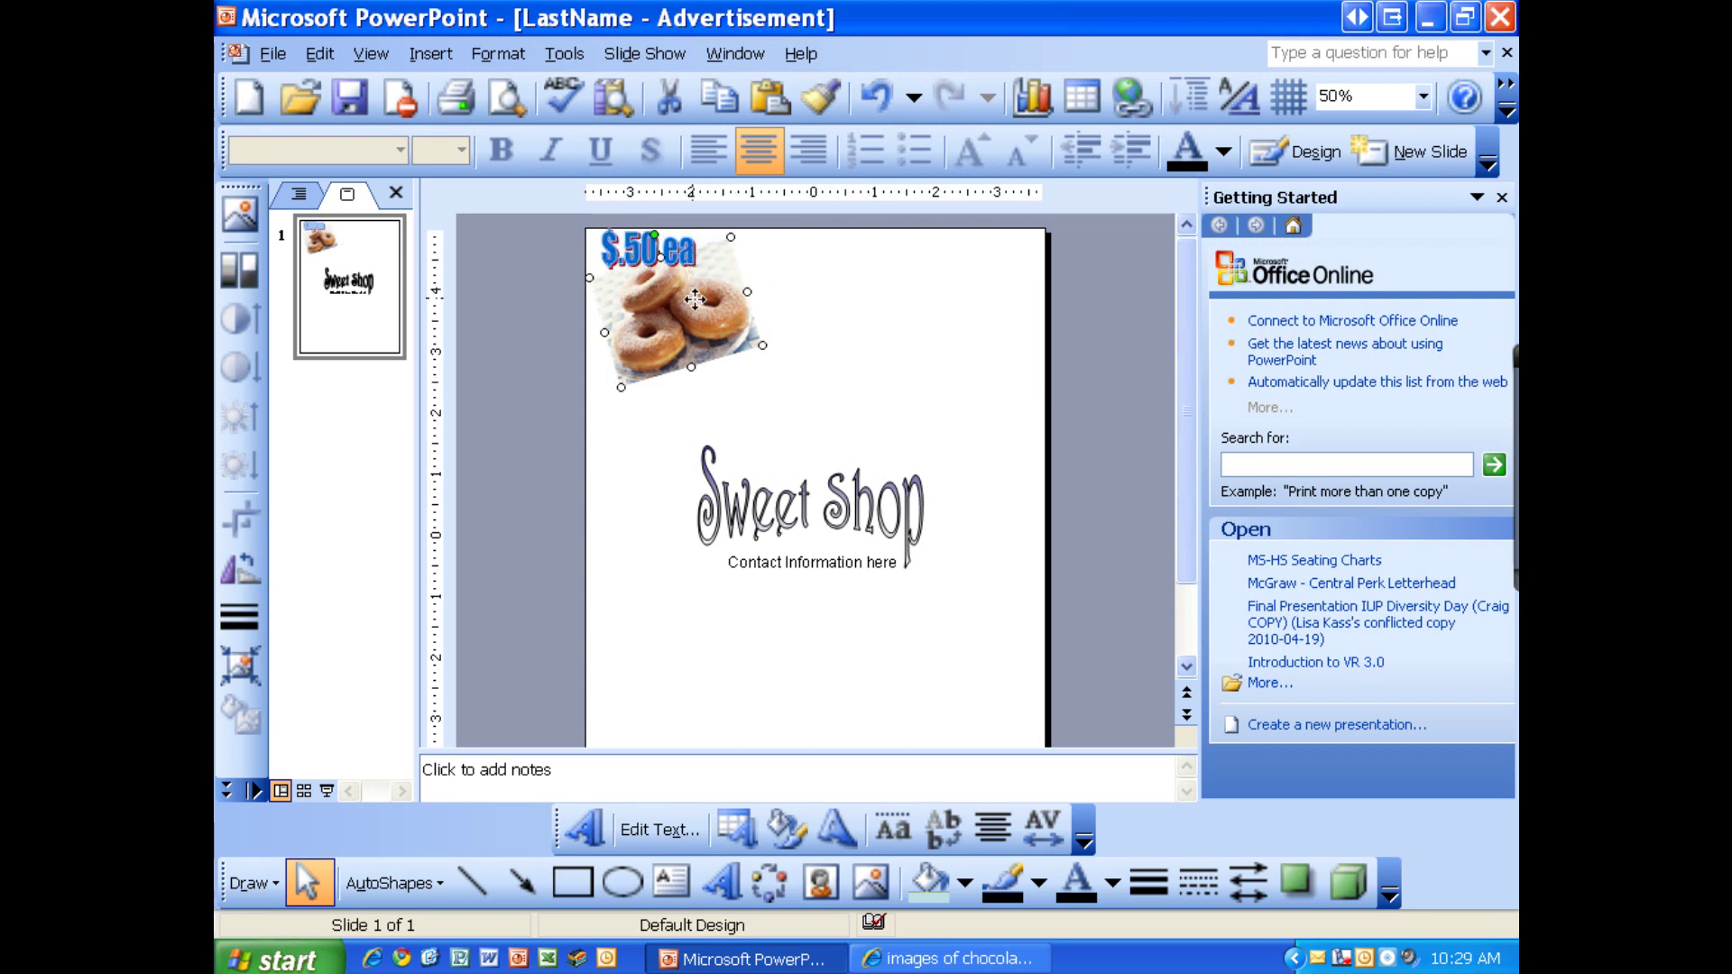
pyautogui.click(696, 251)
pyautogui.moveTo(699, 250); pyautogui.dragTo(711, 252)
pyautogui.click(783, 406)
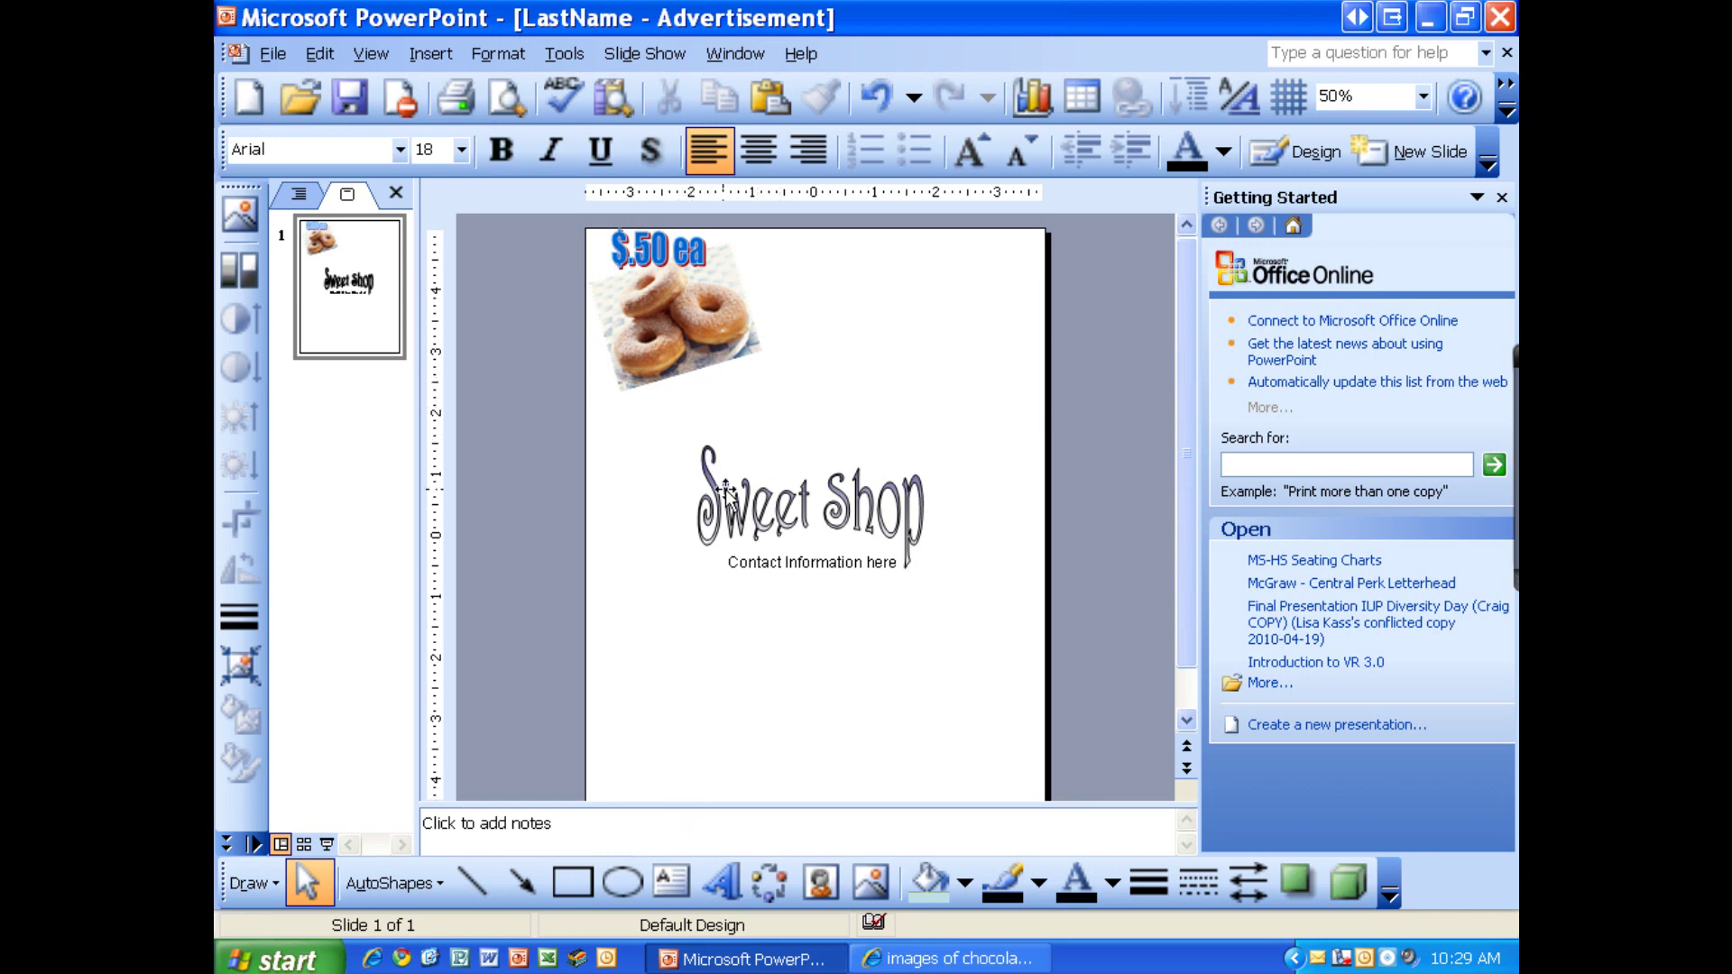
# Step: Draw a text box under the donut photo containing 'Description in detail' and select its text
pyautogui.click(671, 882)
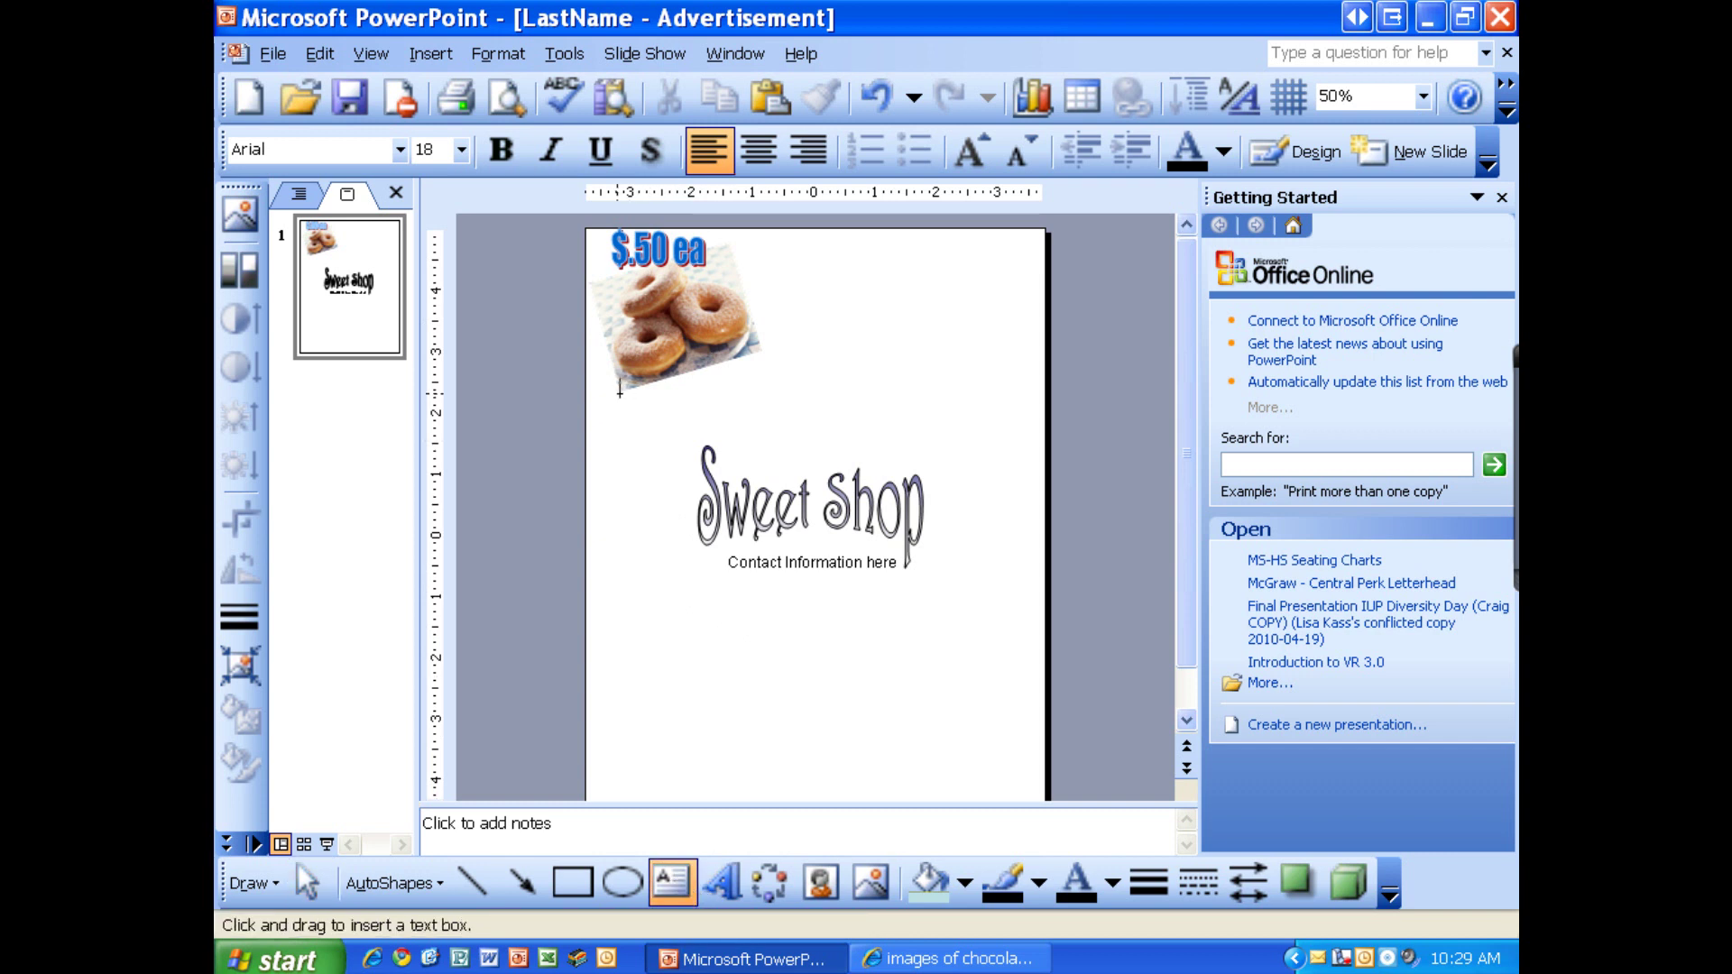
pyautogui.moveTo(619, 392); pyautogui.dragTo(842, 430)
pyautogui.write('De')
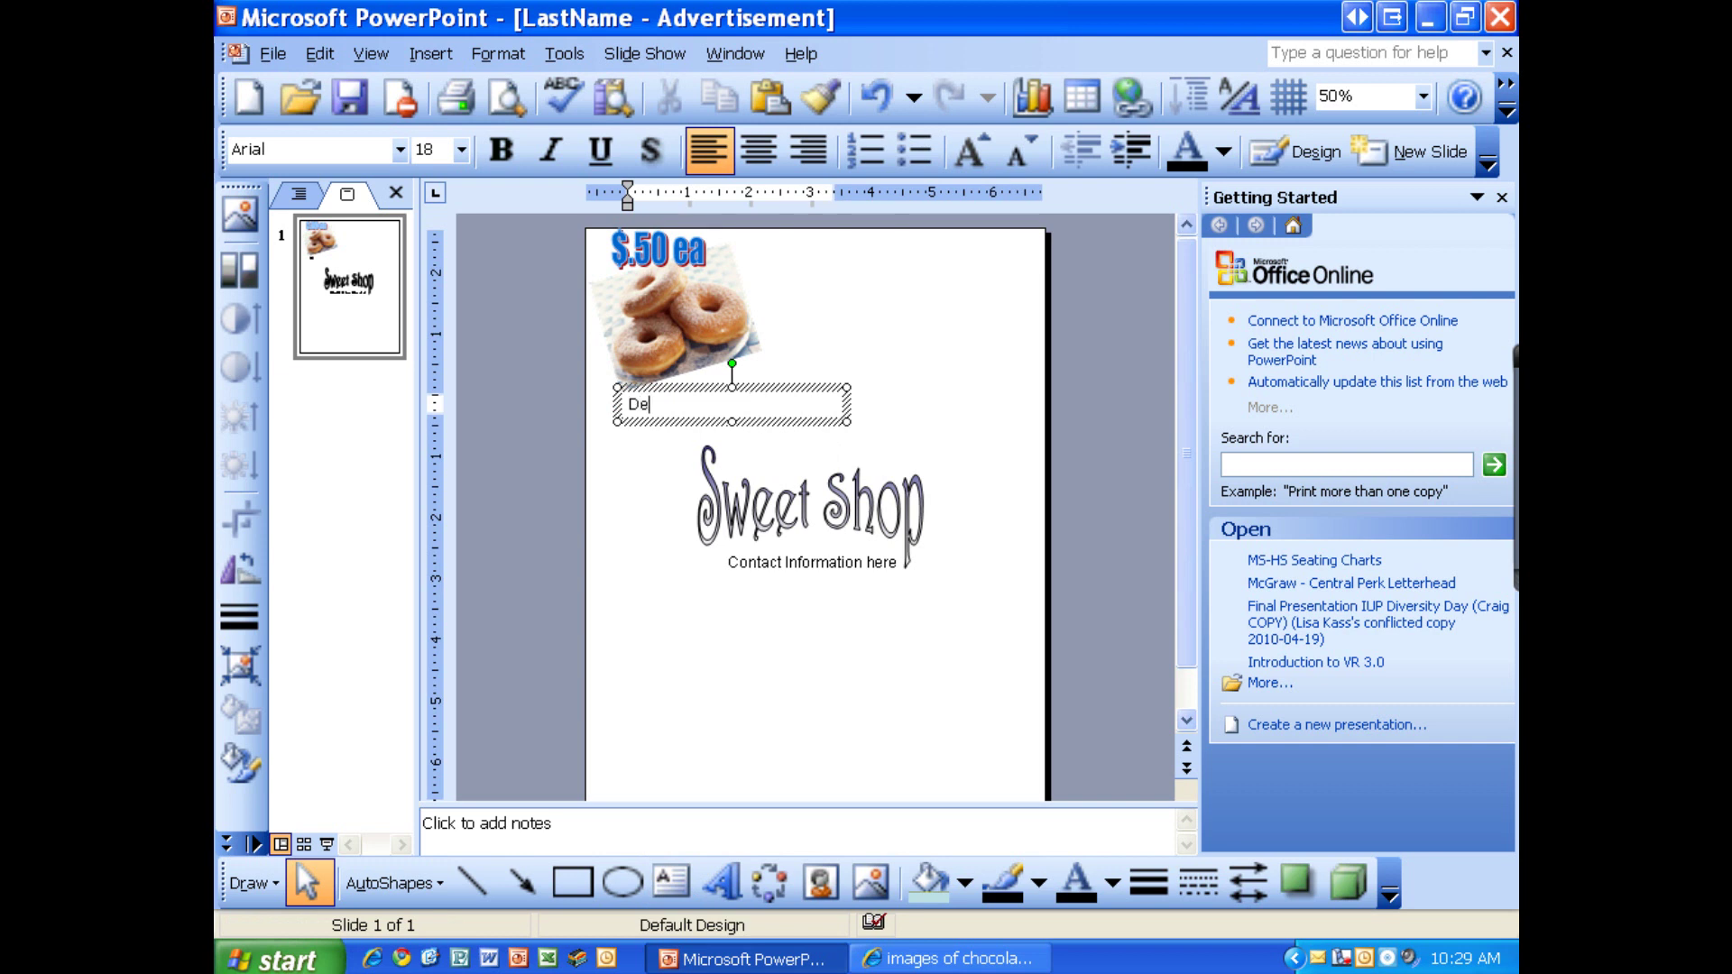
pyautogui.write('scription in')
pyautogui.write('detail')
pyautogui.moveTo(776, 404); pyautogui.dragTo(626, 404)
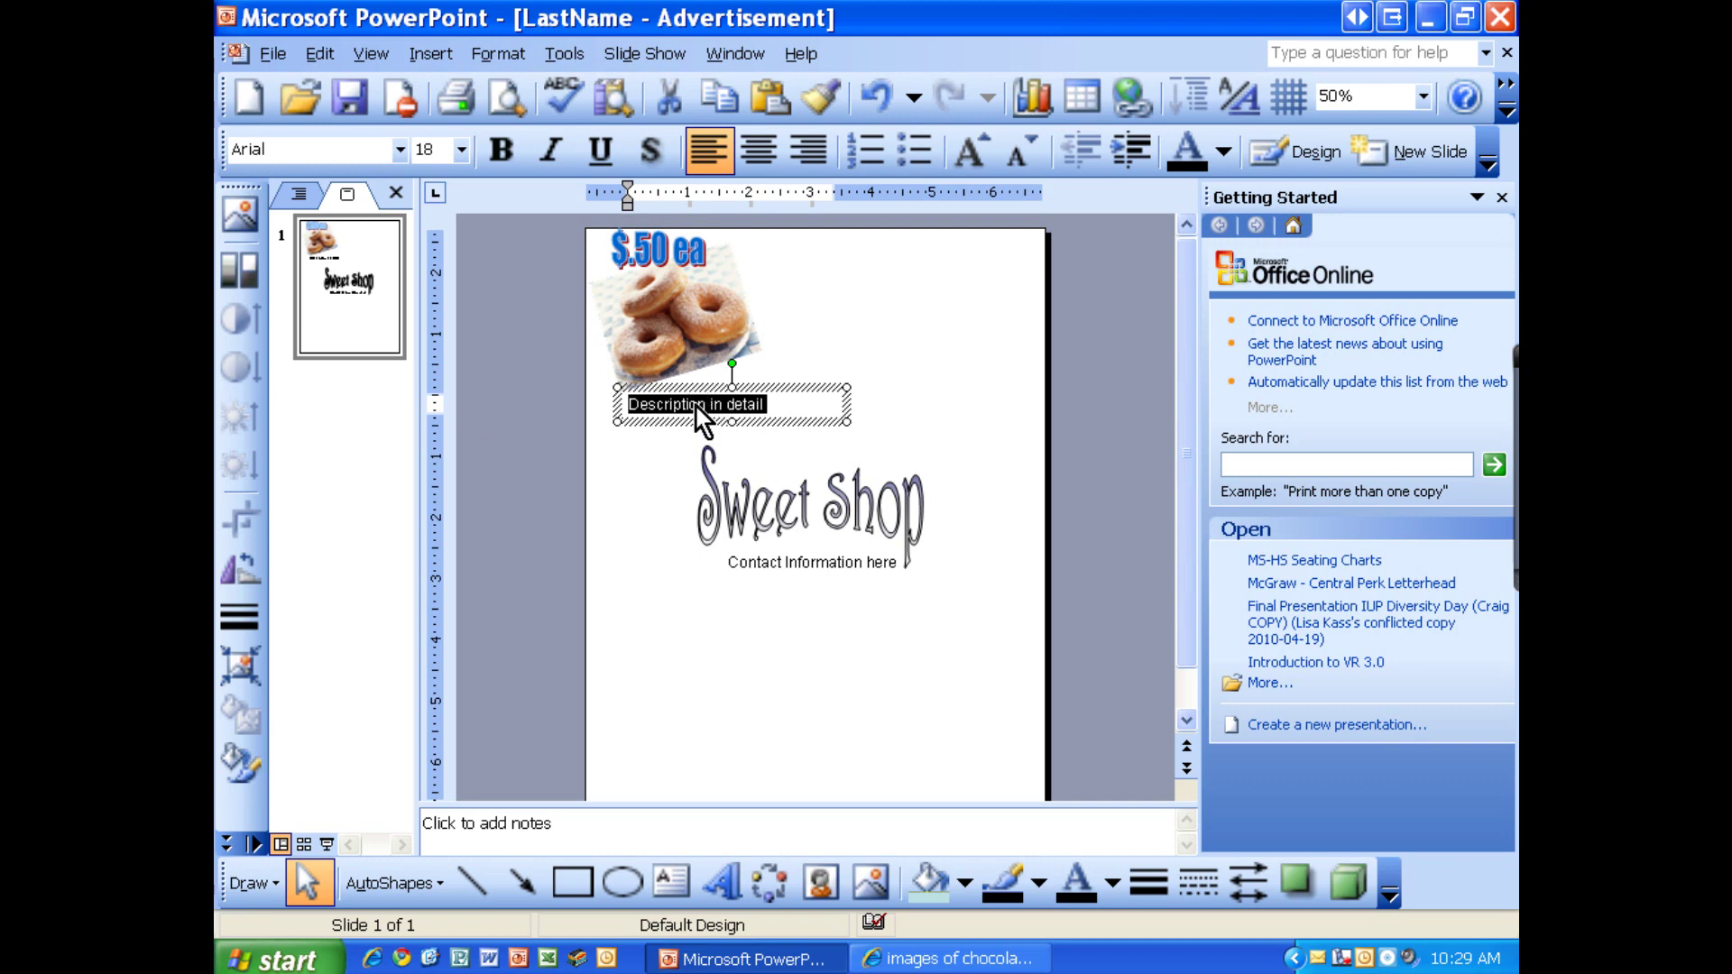
# Step: Set the 'Description in detail' text to 12 pt
pyautogui.click(461, 149)
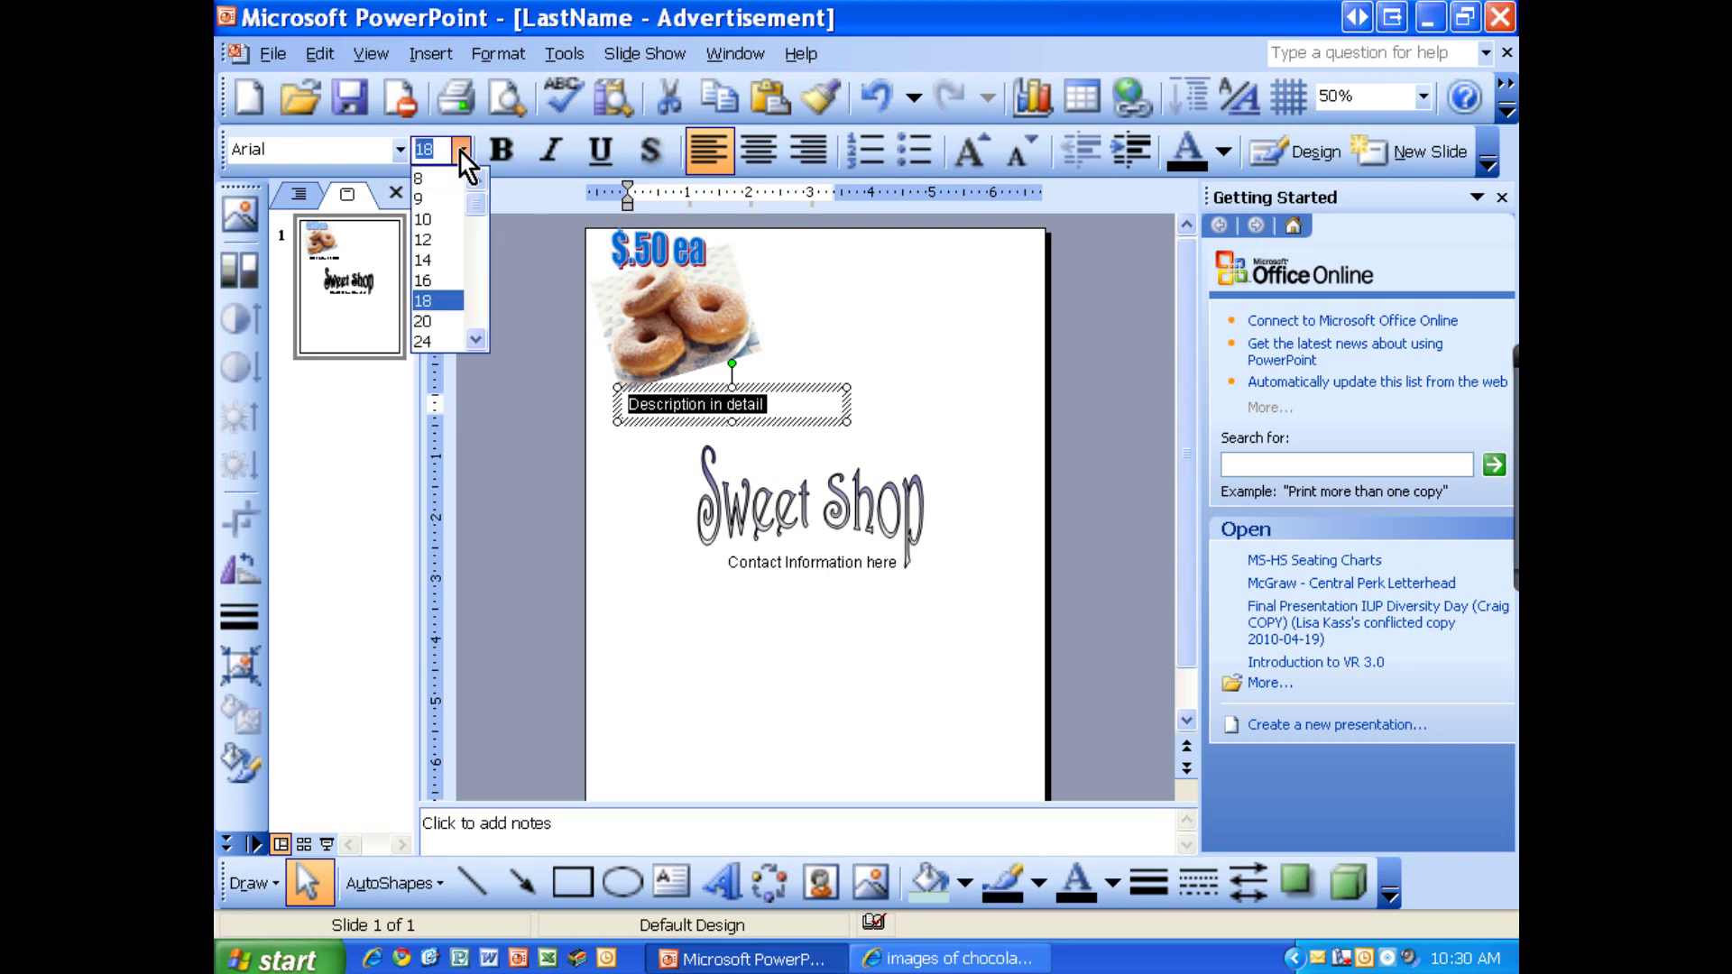
pyautogui.click(446, 239)
pyautogui.click(729, 408)
# Step: Shift the description text box left to line up under the donut photo
pyautogui.scroll(5, 728, 403)
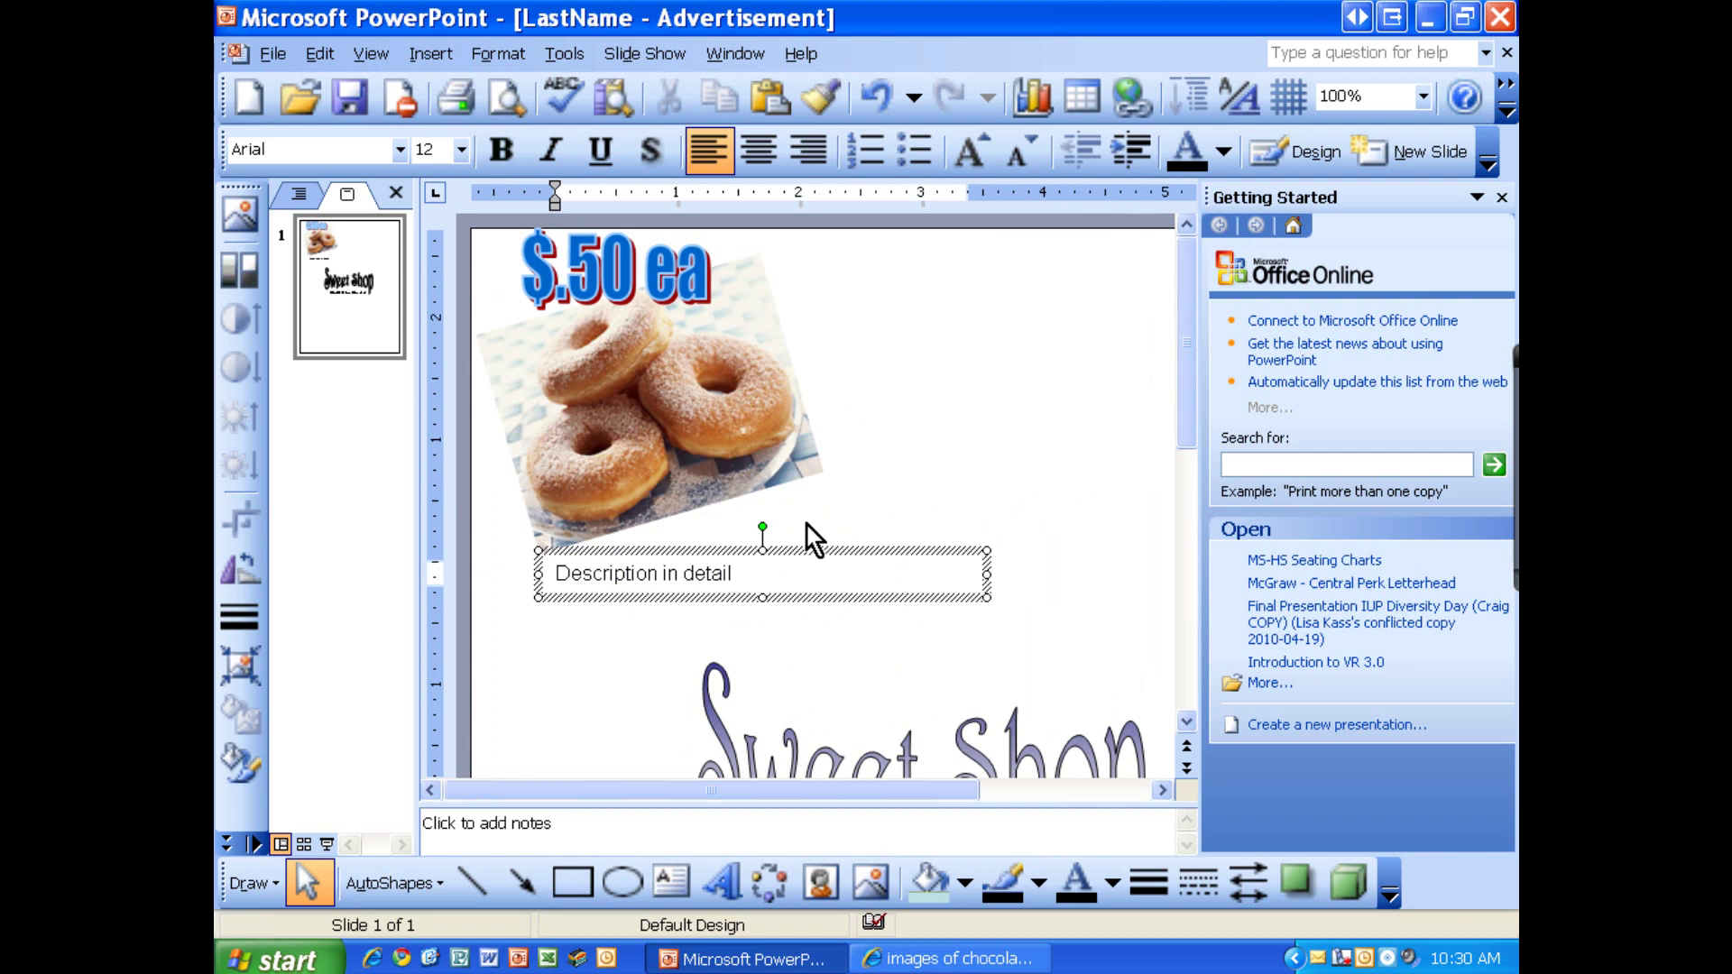
pyautogui.click(866, 552)
pyautogui.moveTo(867, 552); pyautogui.dragTo(797, 556)
pyautogui.click(587, 574)
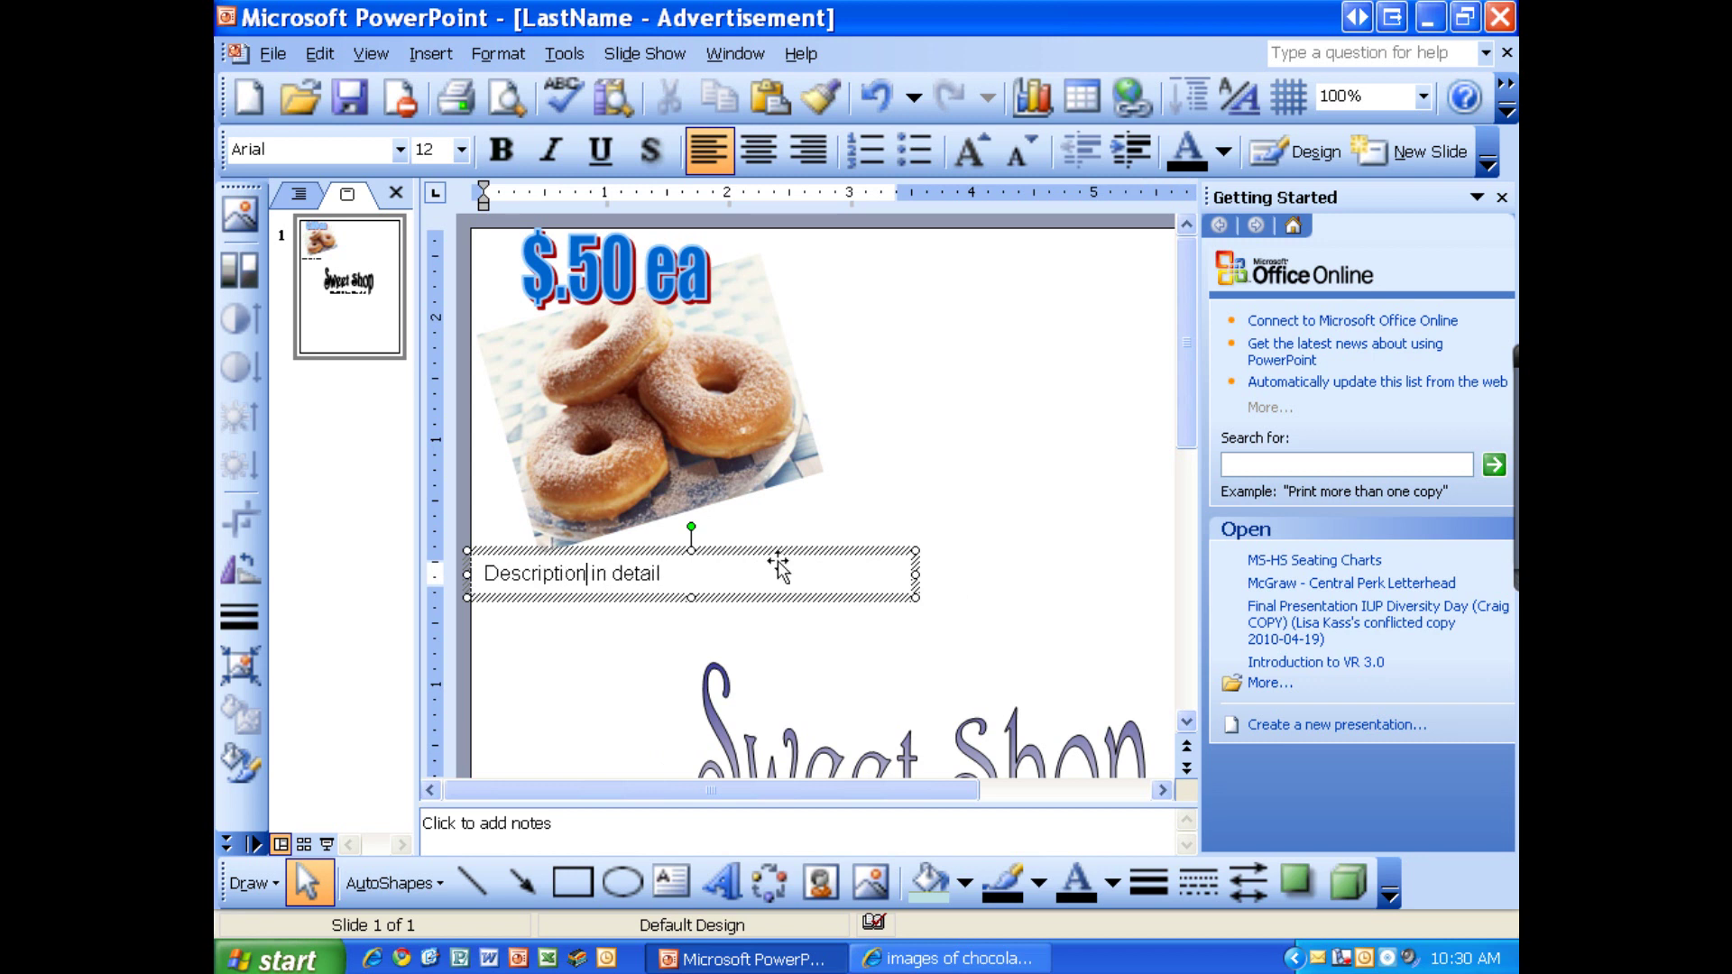
pyautogui.click(621, 284)
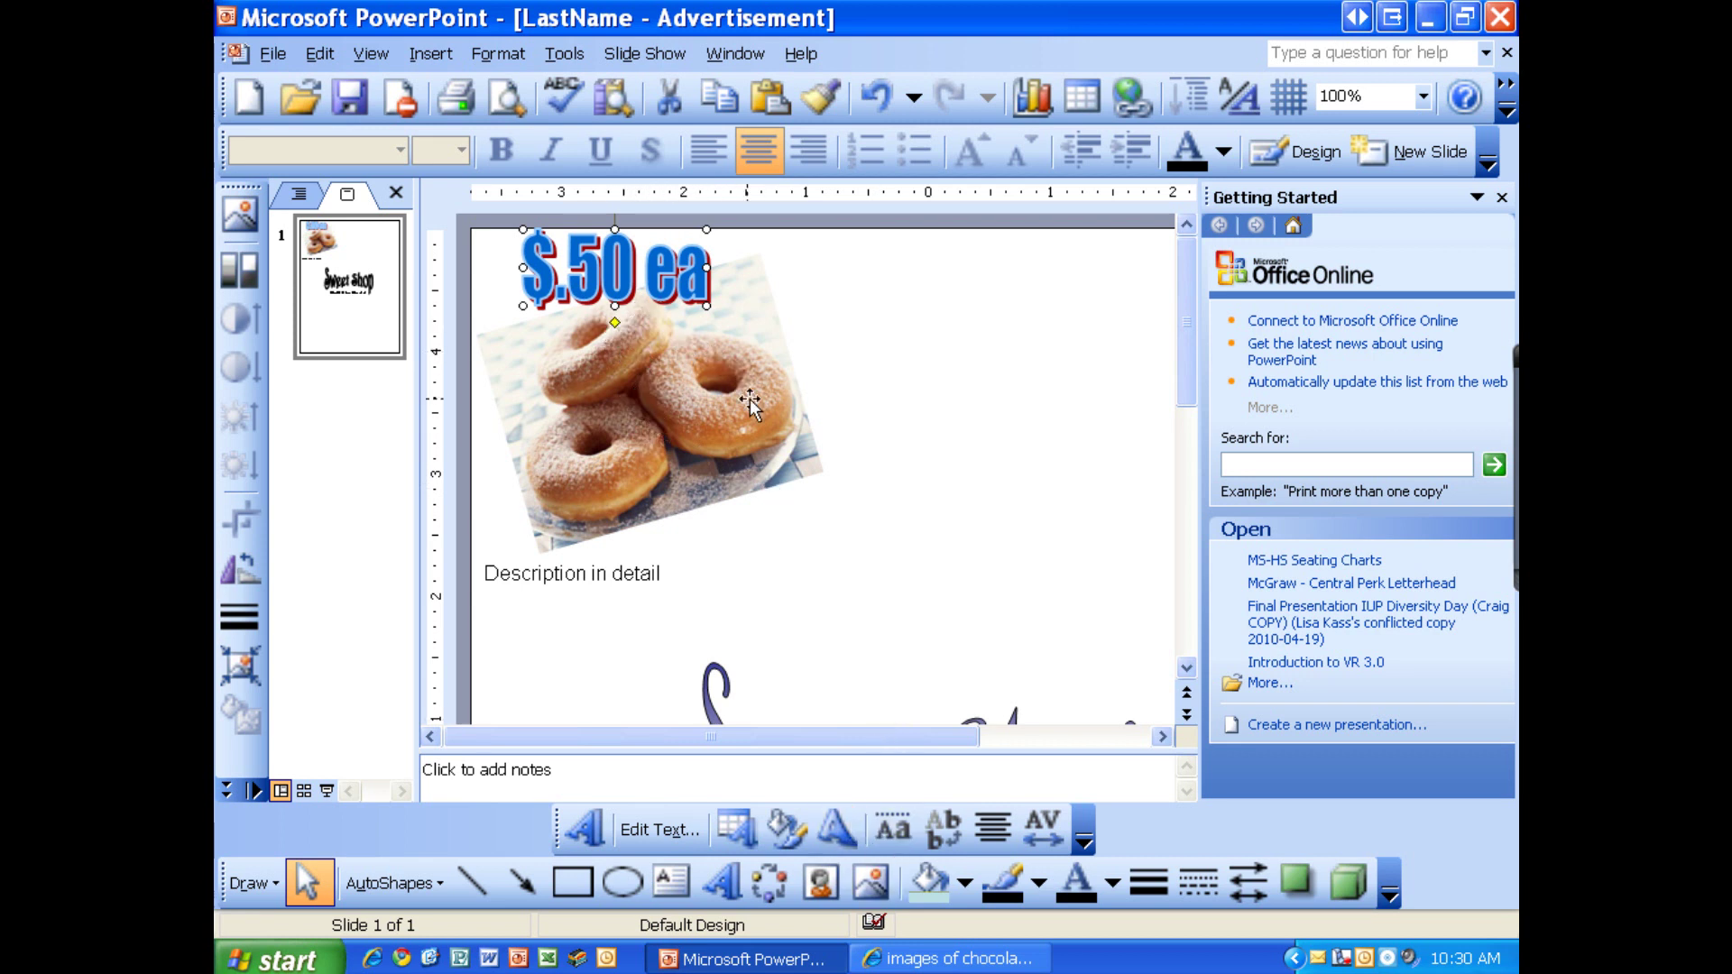
pyautogui.click(598, 778)
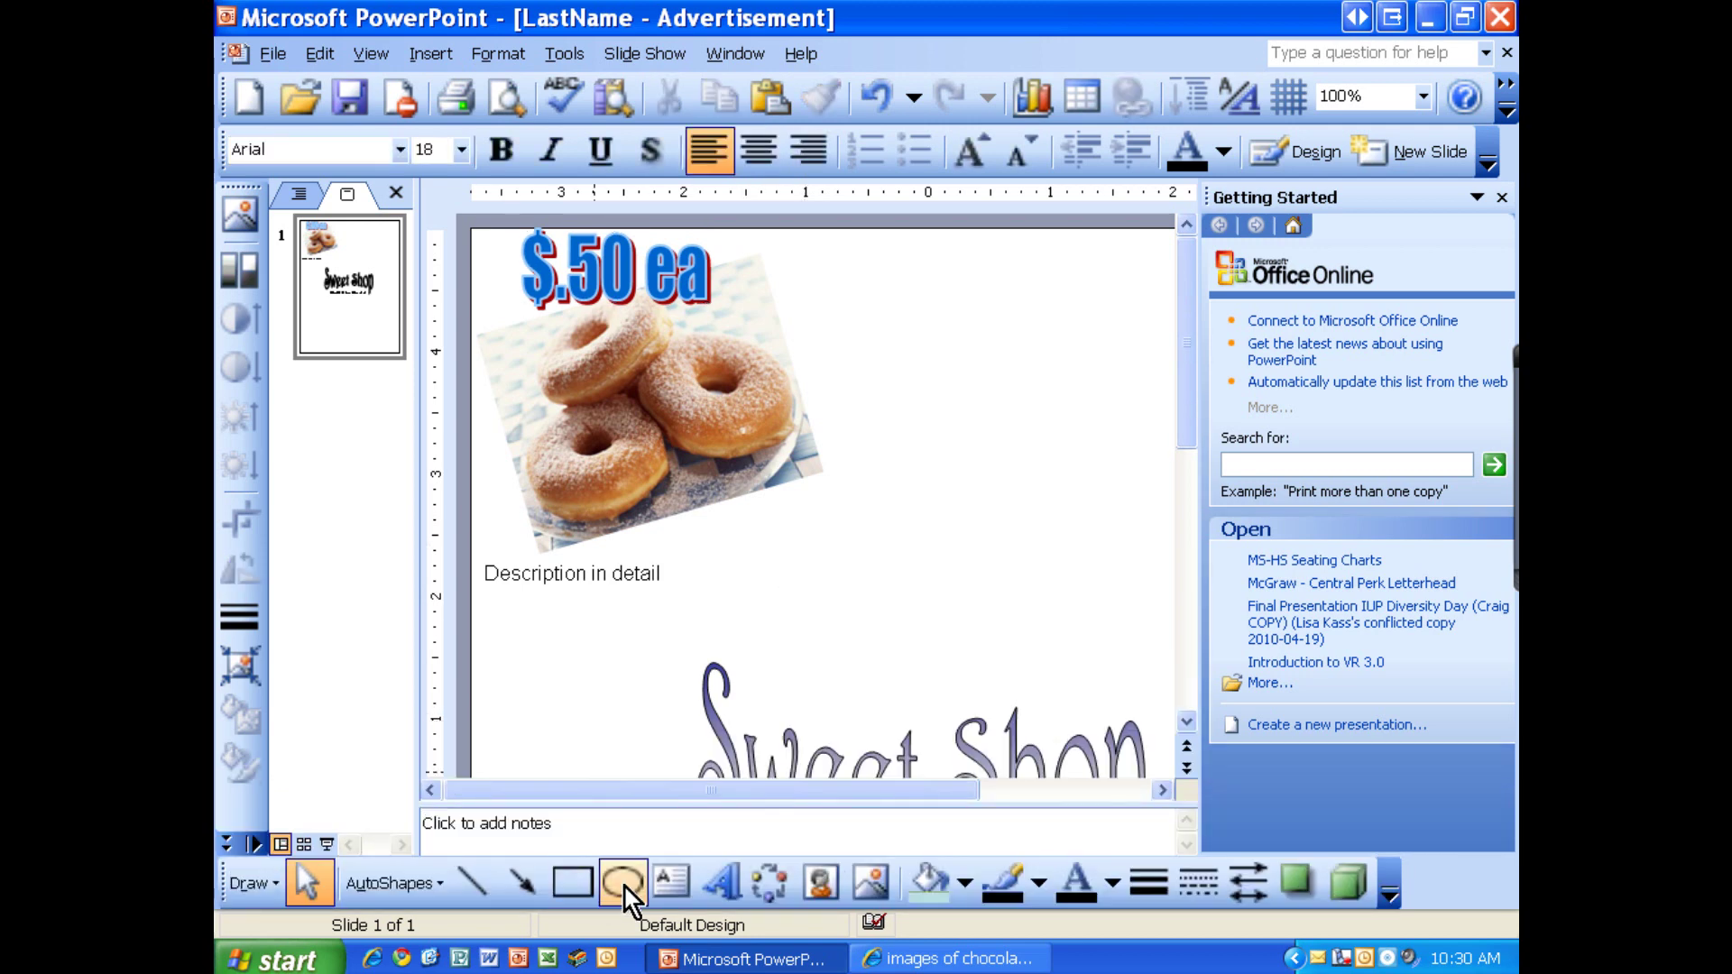
# Step: Insert a slanted bold-style WordArt reading 'Create your own Donut!'
pyautogui.click(724, 890)
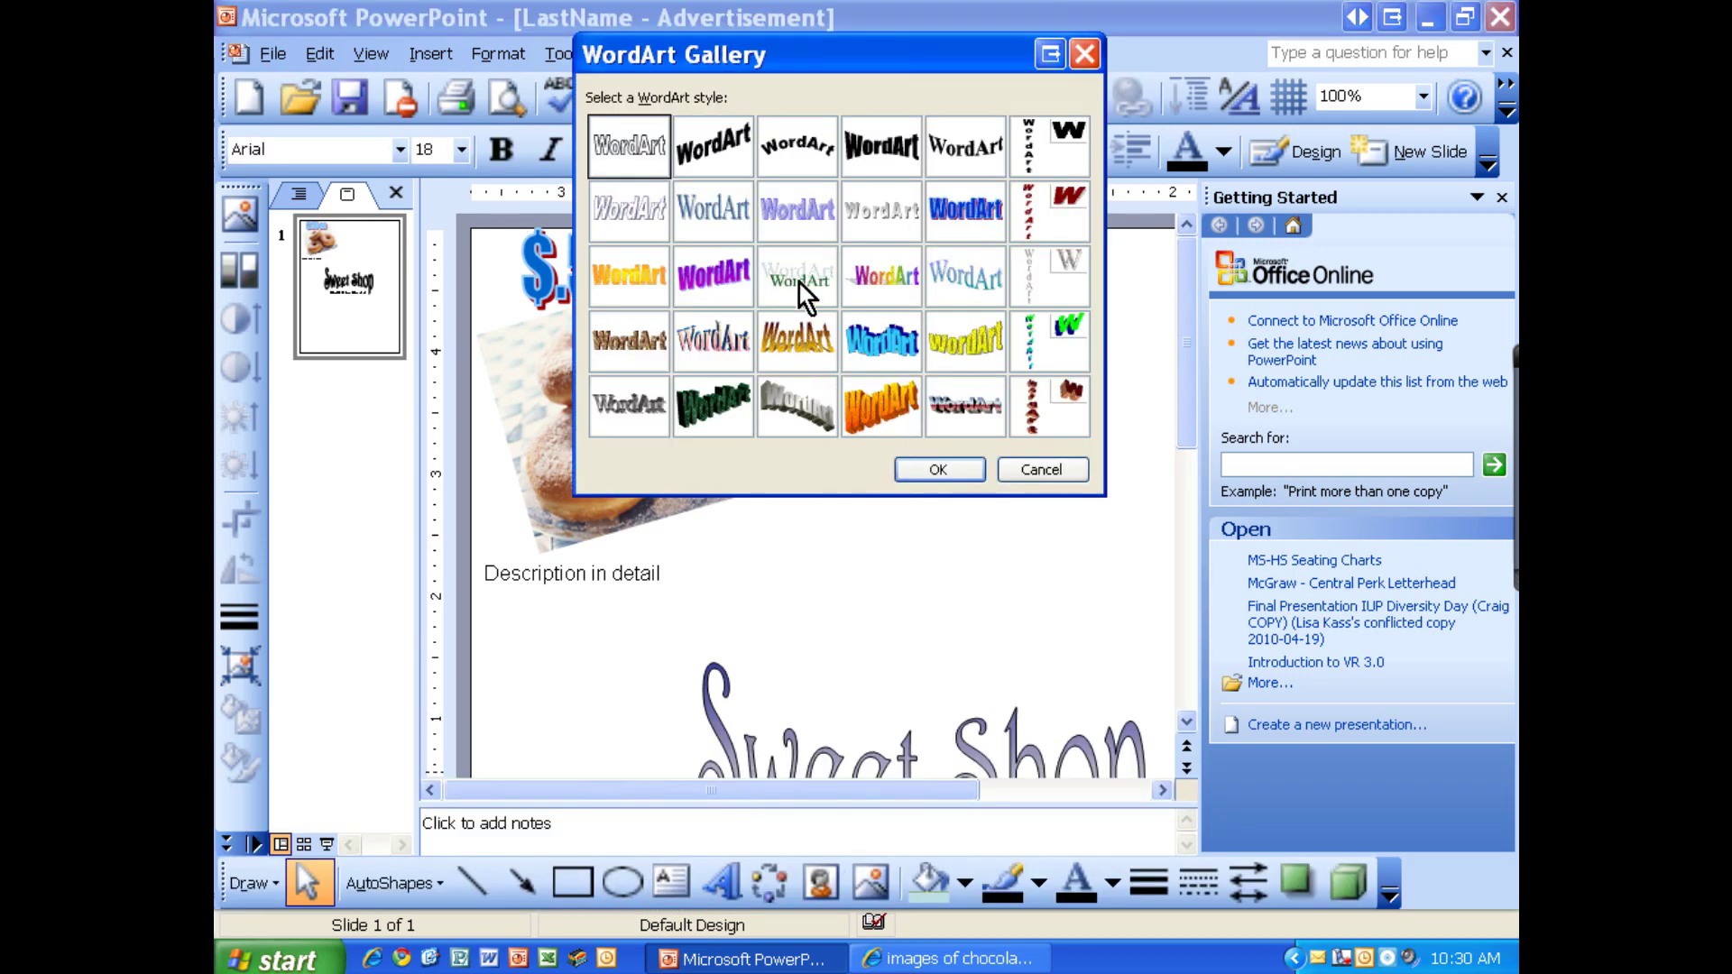
pyautogui.click(725, 166)
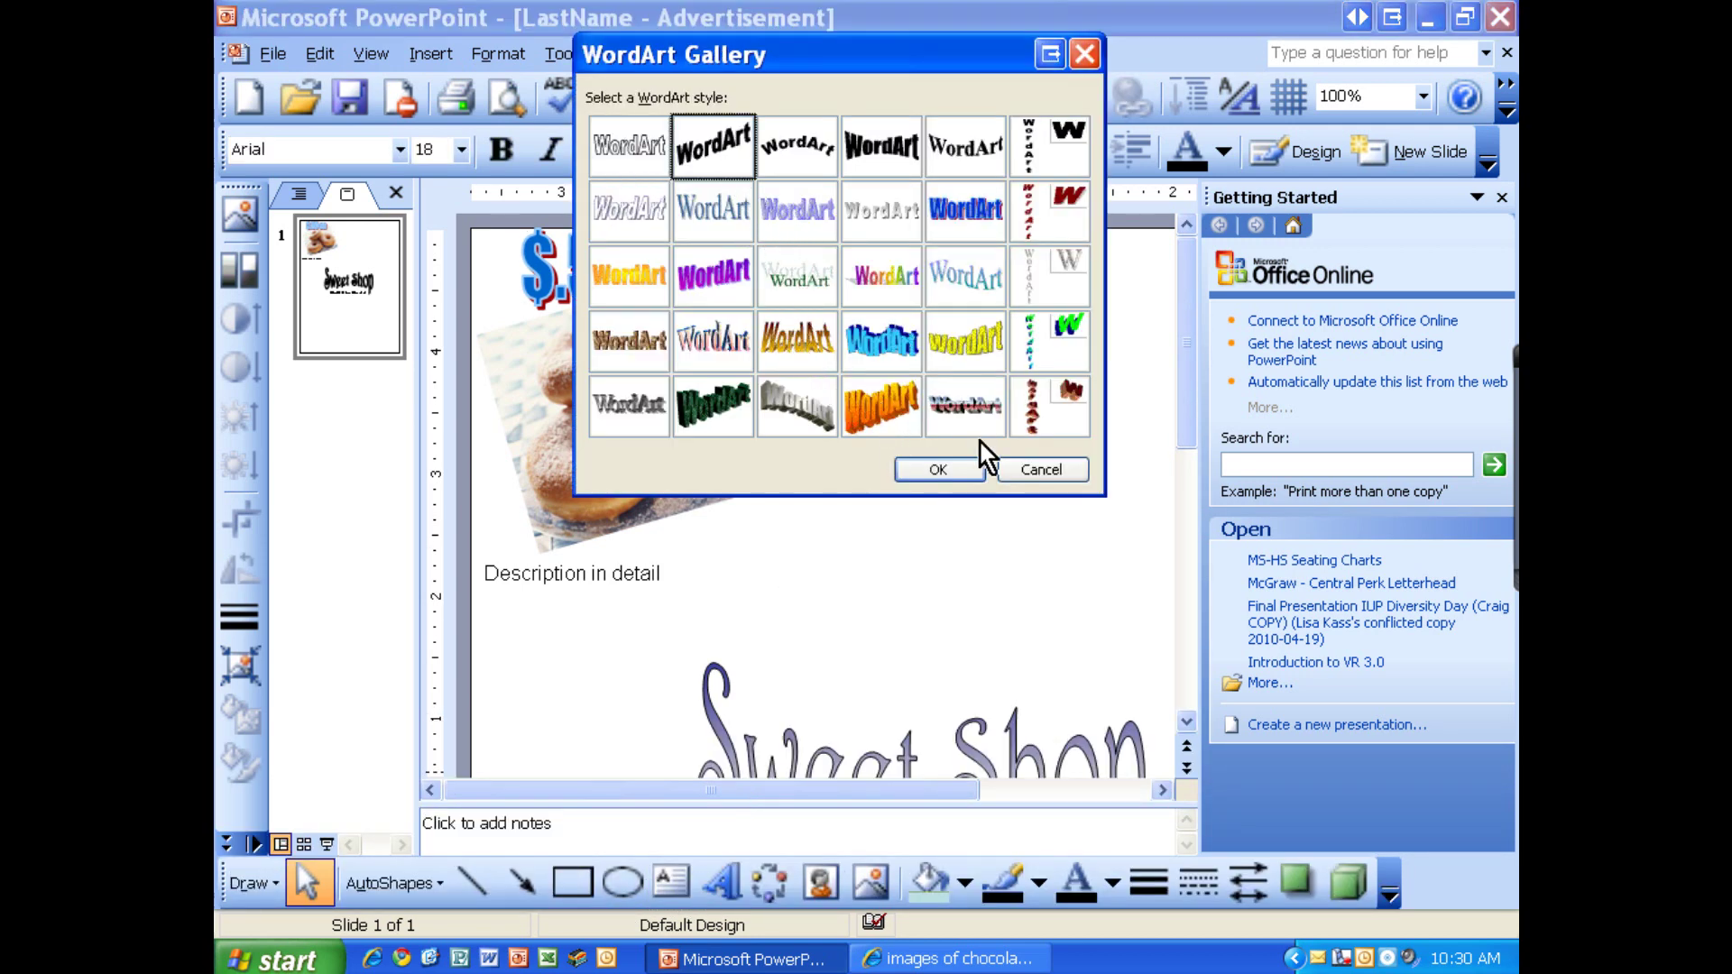
pyautogui.click(956, 467)
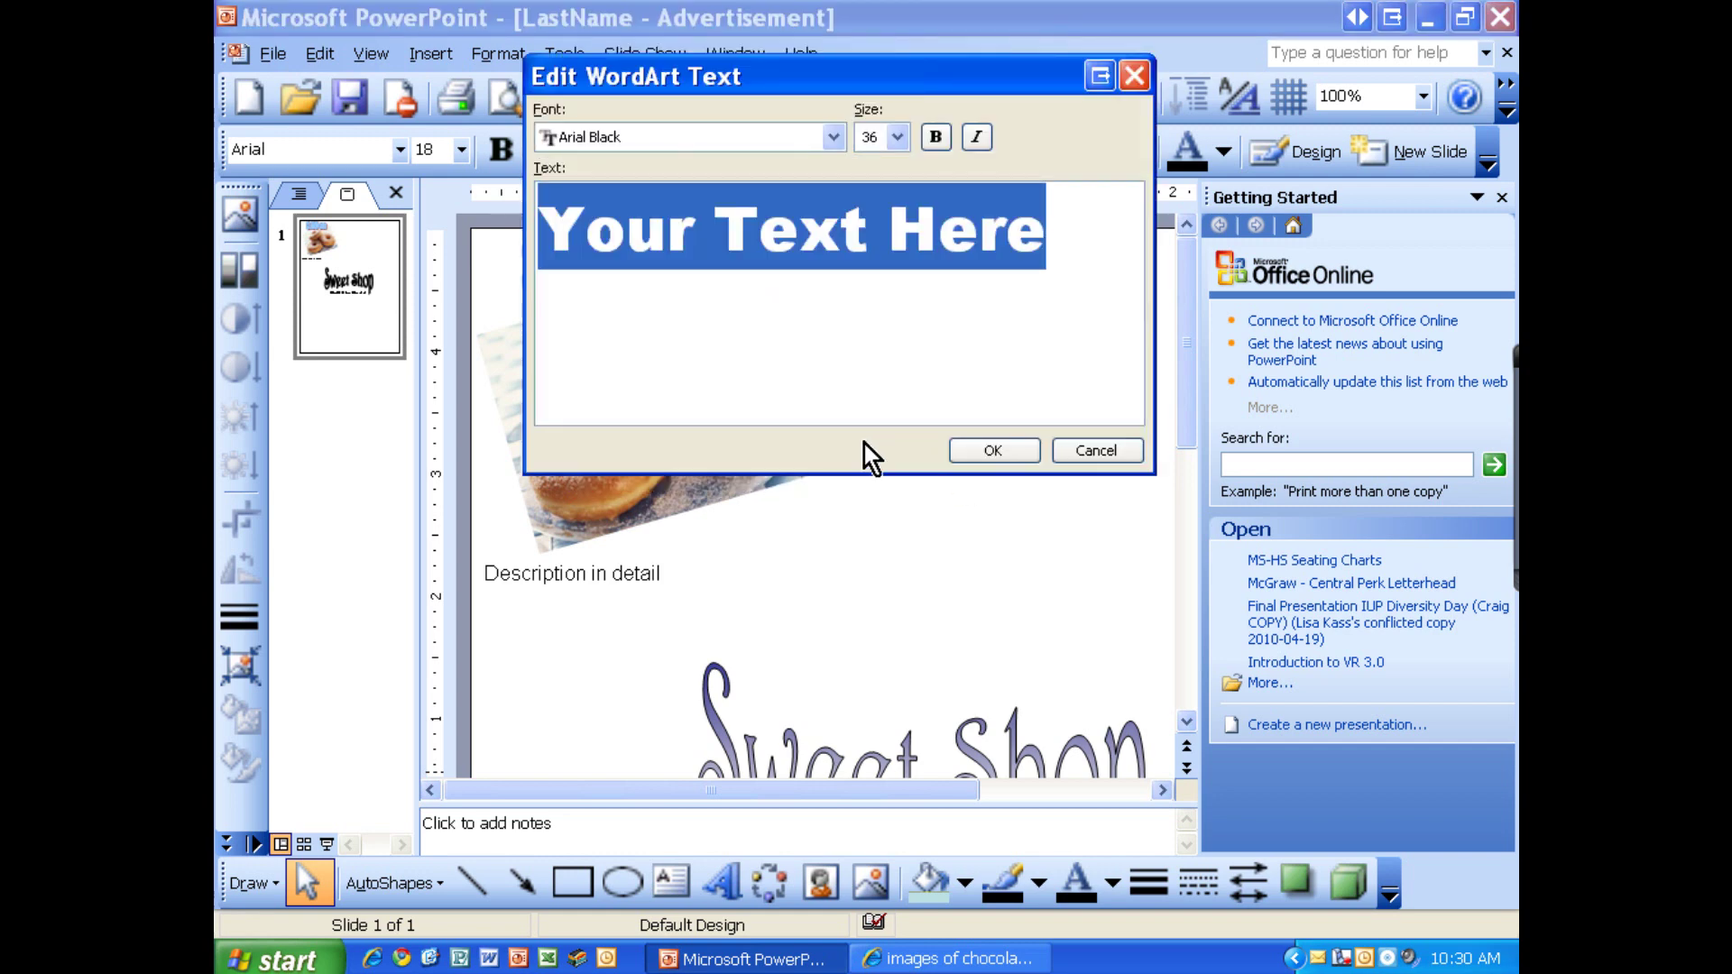
pyautogui.write('Create your')
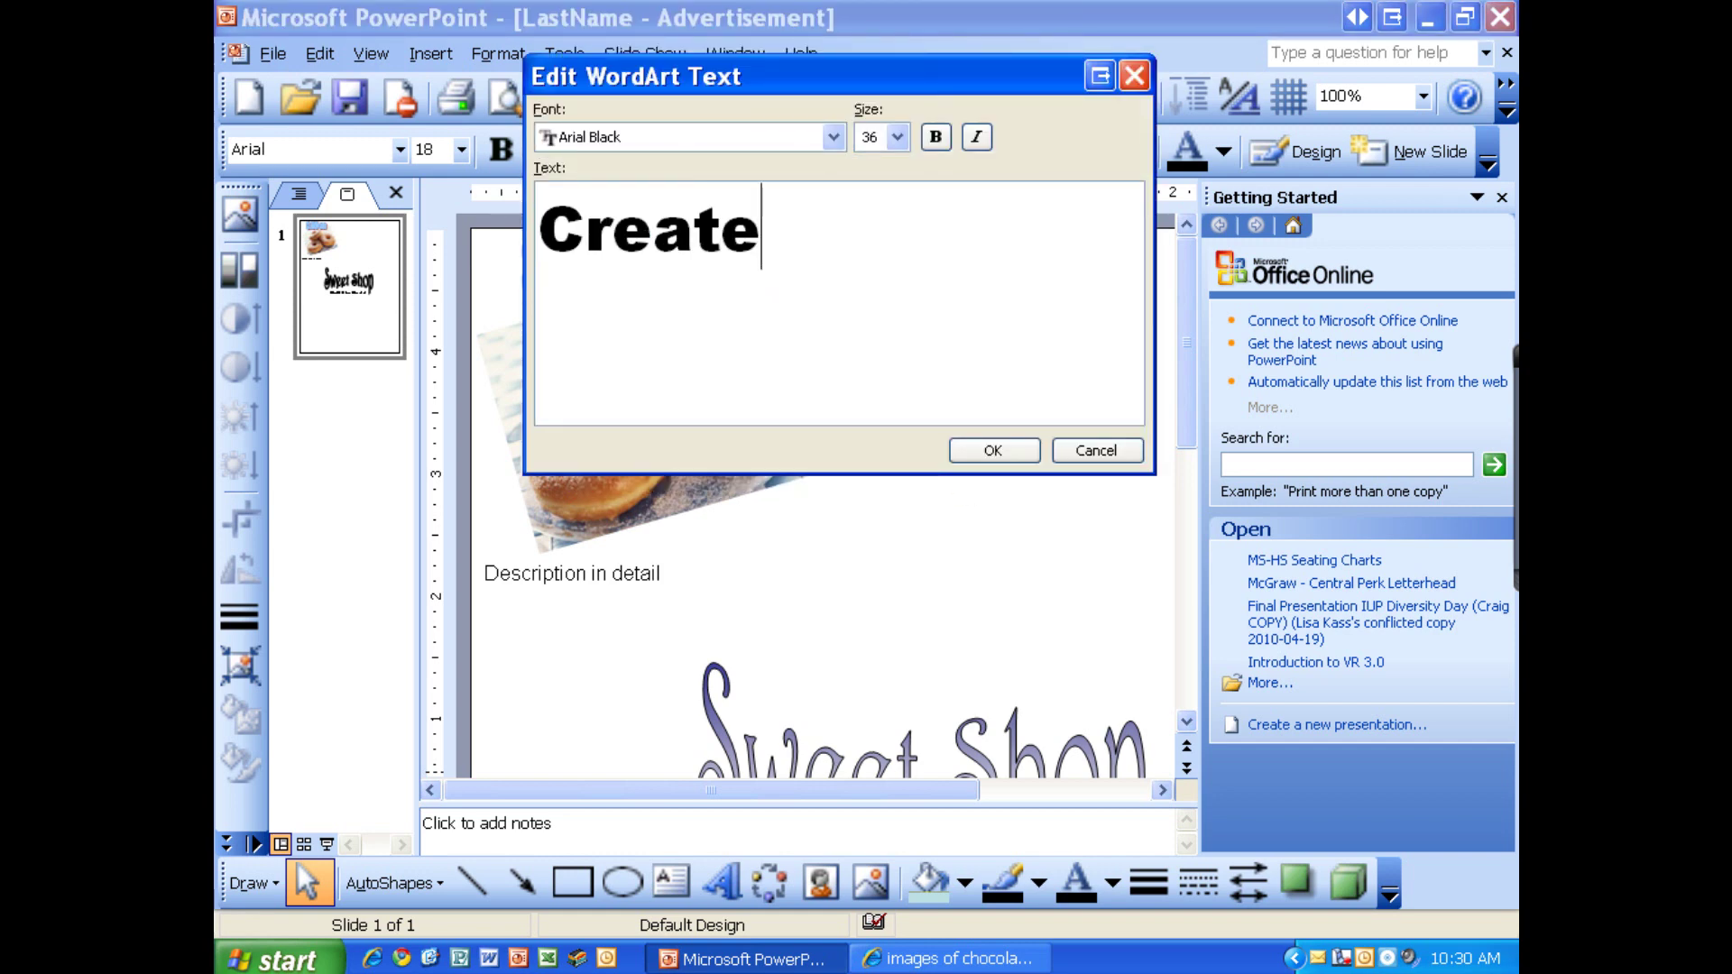
pyautogui.write(' own donut')
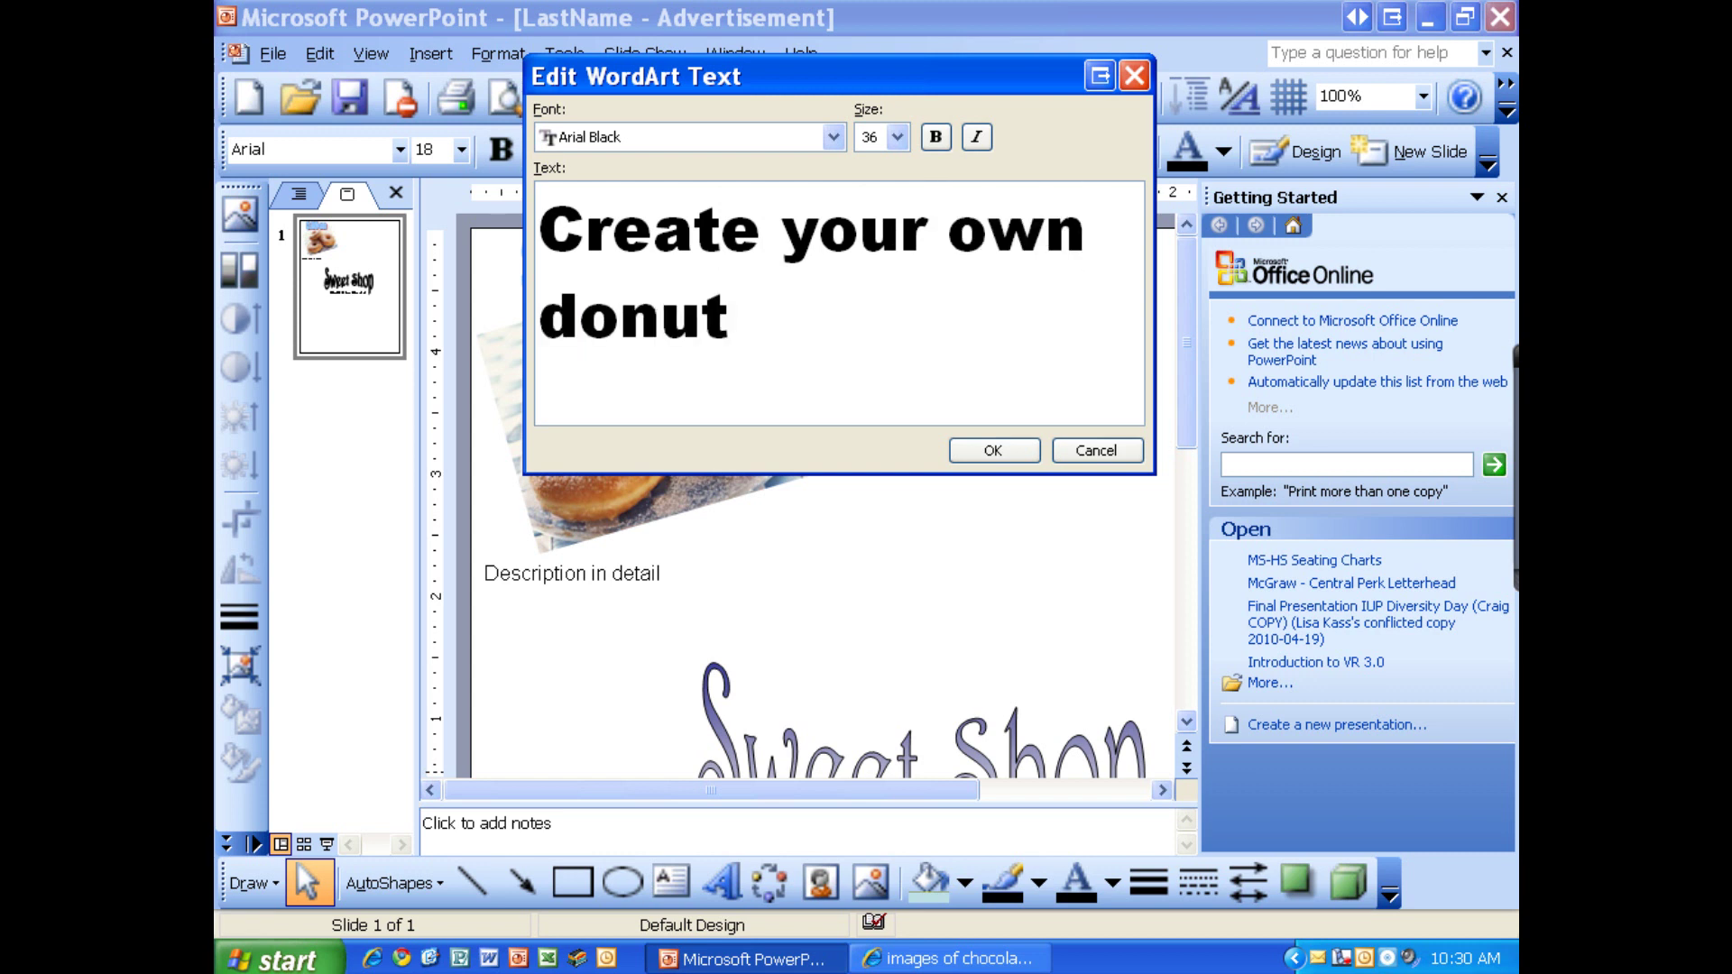
pyautogui.press('BackSpace')
pyautogui.press('BackSpace')
pyautogui.press('BackSpace')
pyautogui.press('BackSpace')
pyautogui.press('BackSpace')
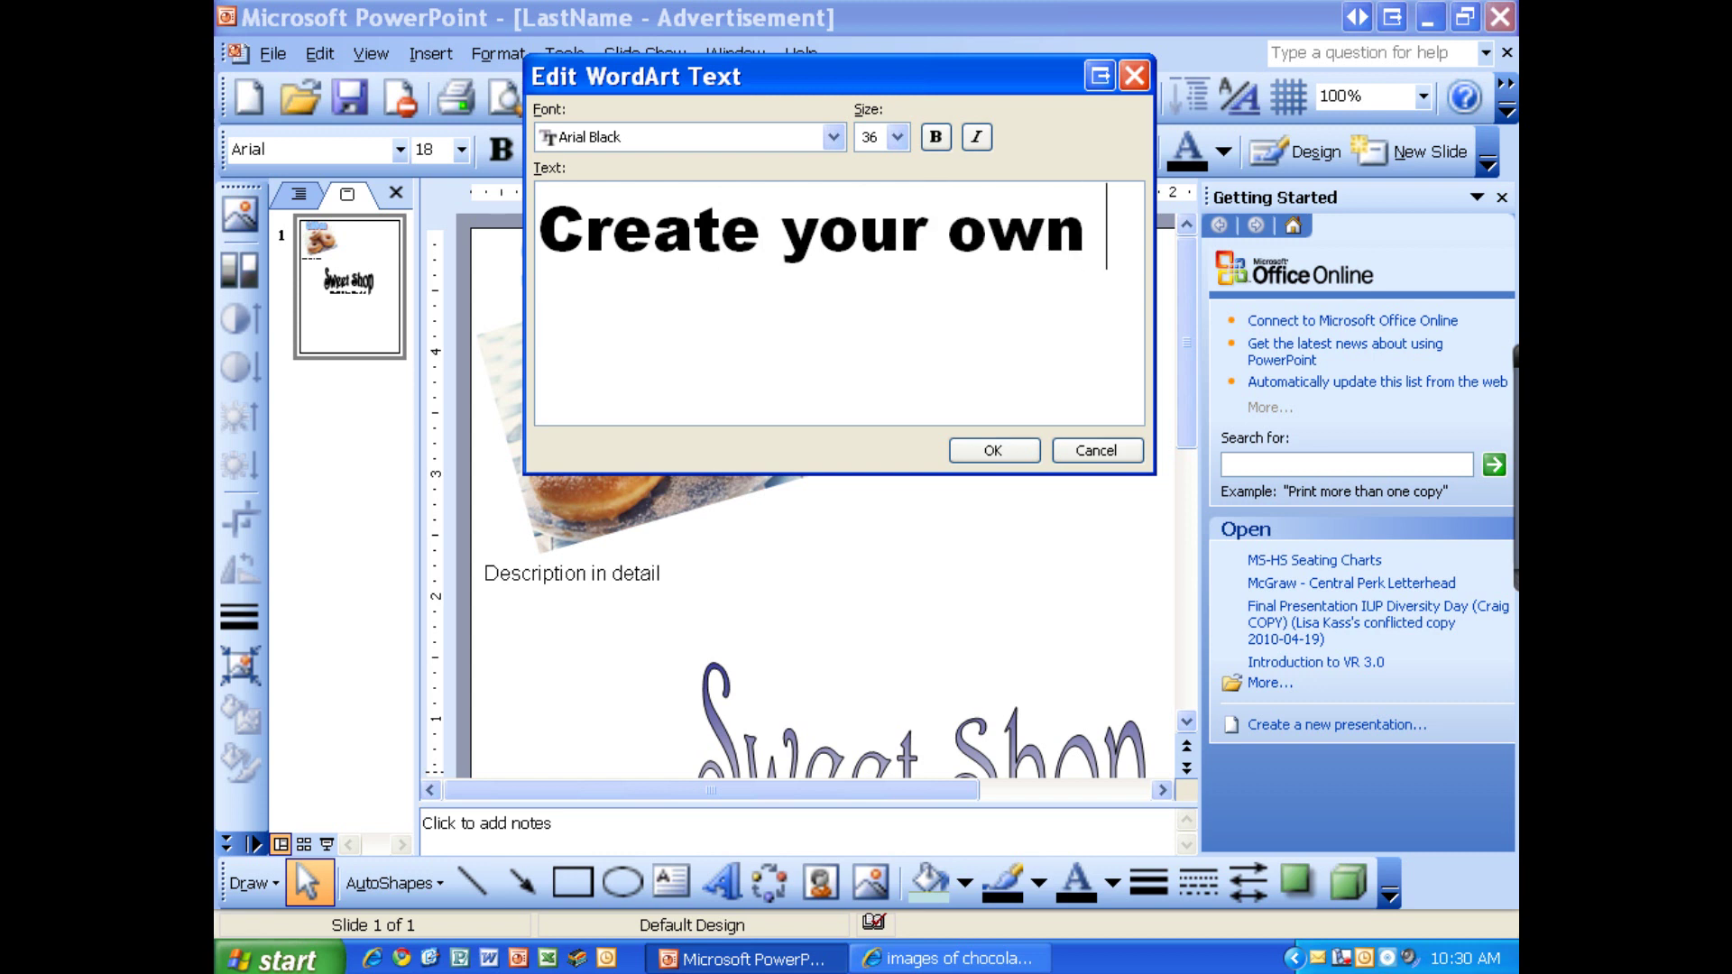
pyautogui.write('Donut')
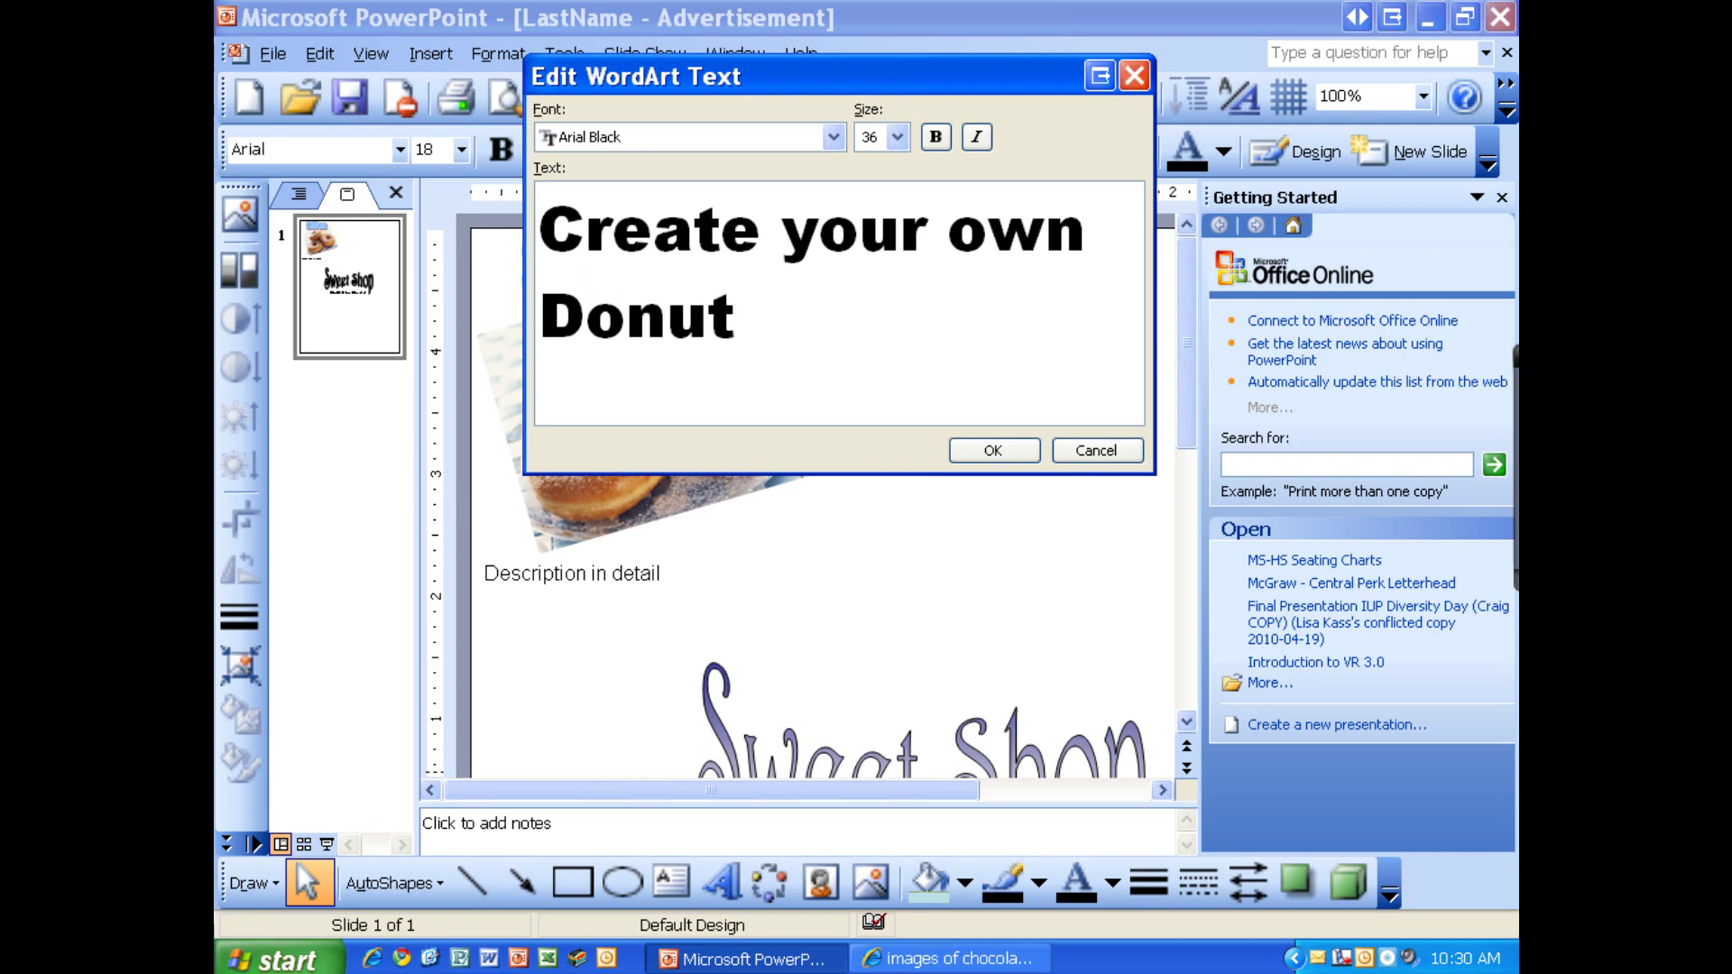
pyautogui.write('!')
pyautogui.click(958, 443)
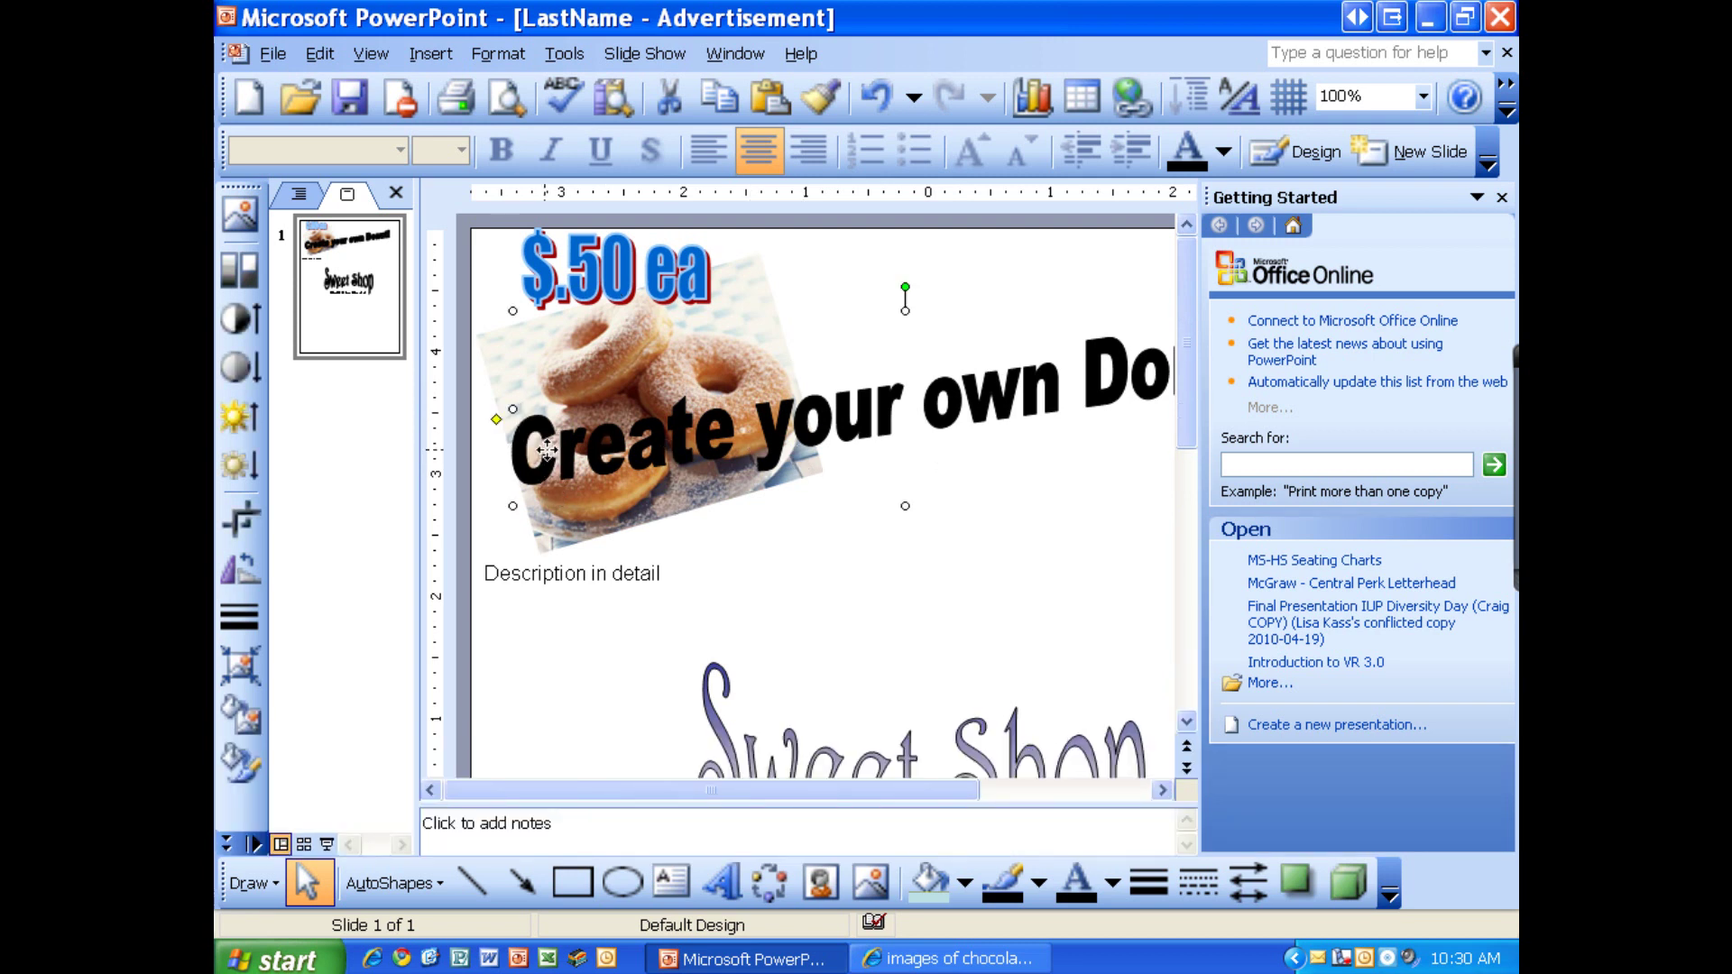
# Step: Move the 'Create your own Donut!' WordArt onto the photo and shrink it across the lower edge
pyautogui.moveTo(512, 413); pyautogui.dragTo(599, 460)
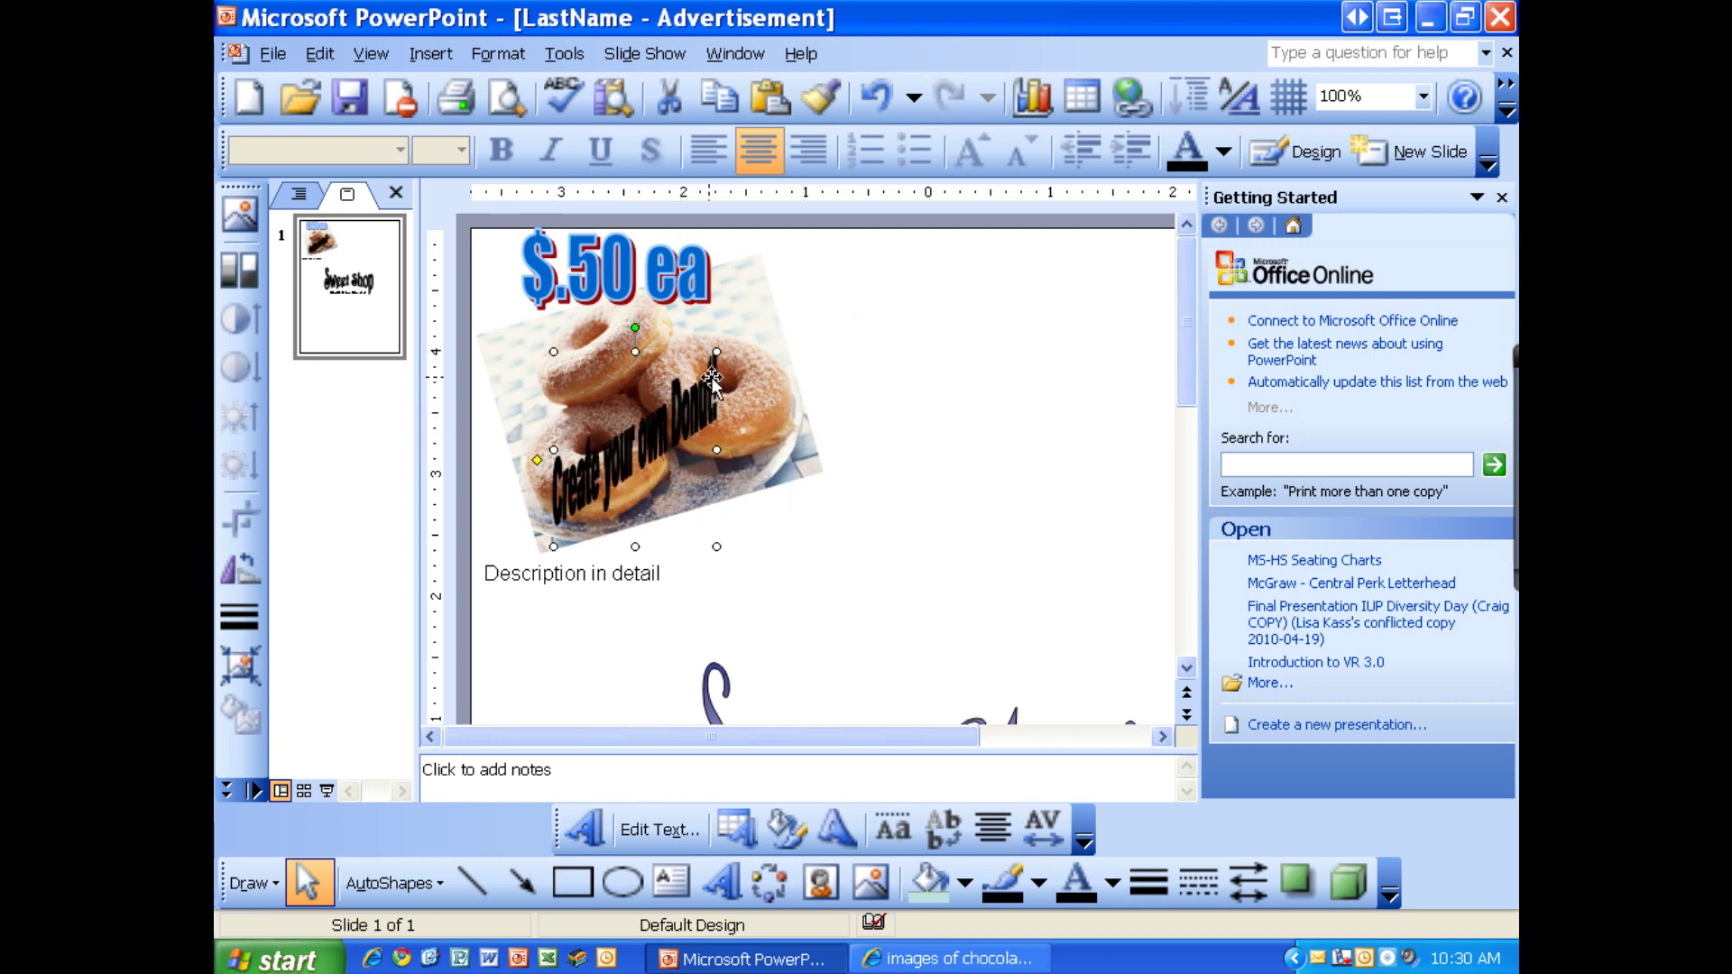
pyautogui.moveTo(717, 353); pyautogui.dragTo(781, 438)
pyautogui.doubleClick(747, 471)
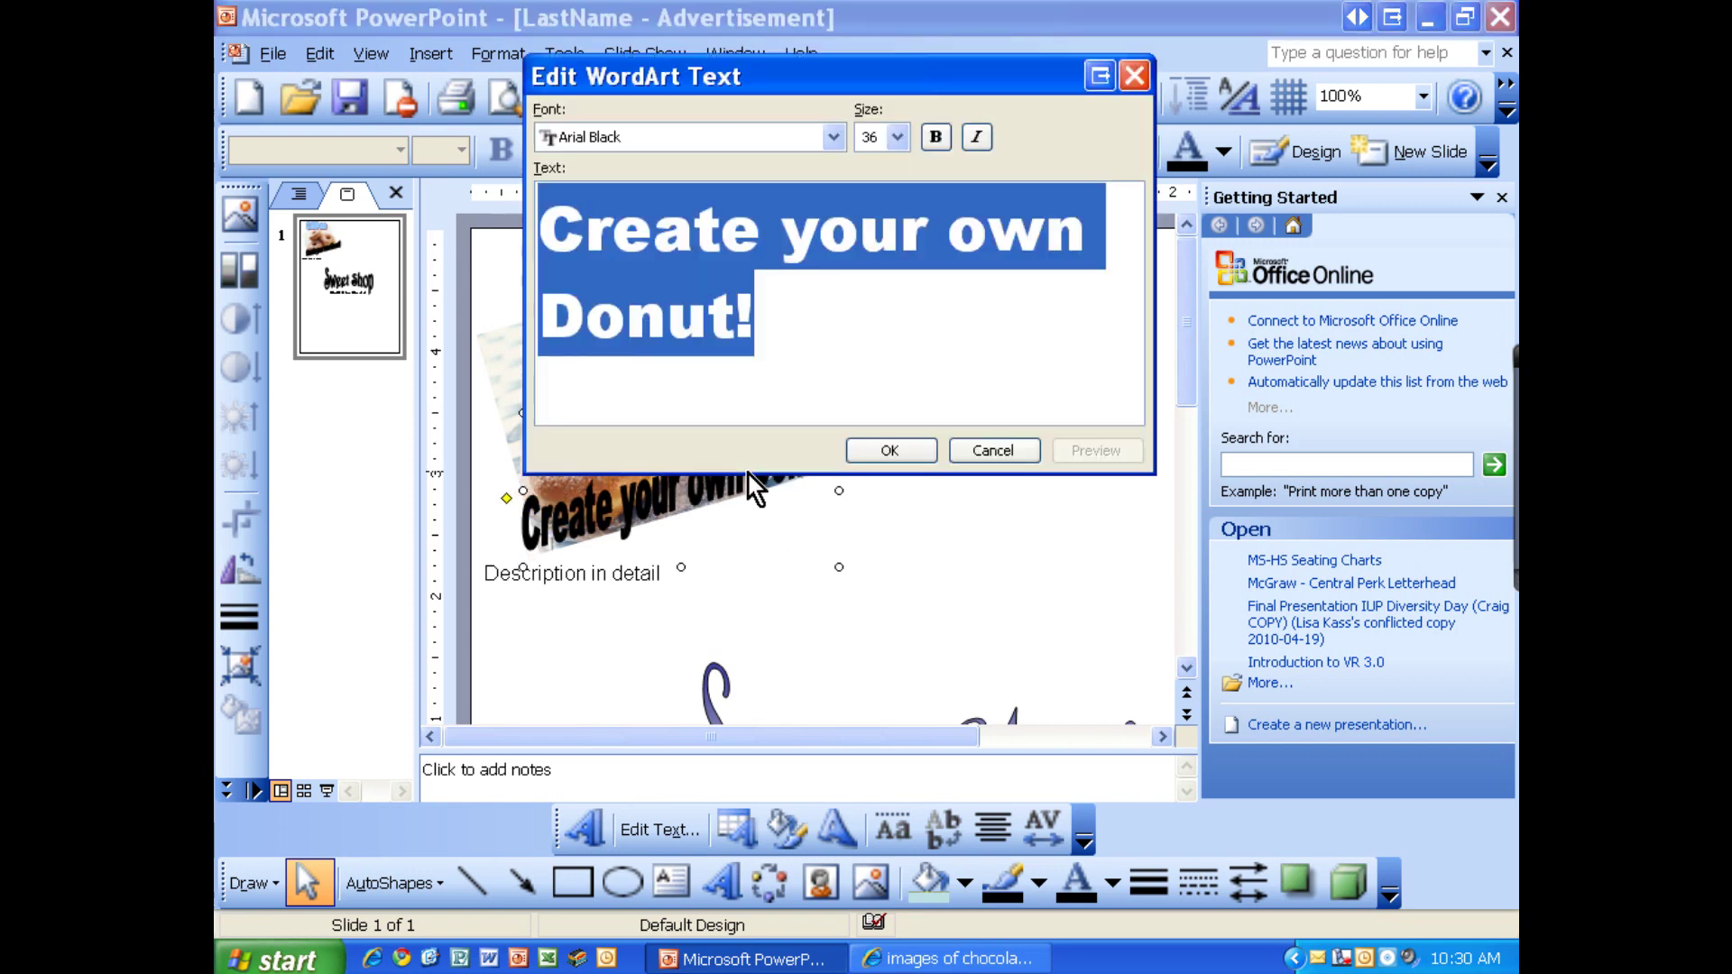
pyautogui.click(889, 450)
pyautogui.rightClick(744, 471)
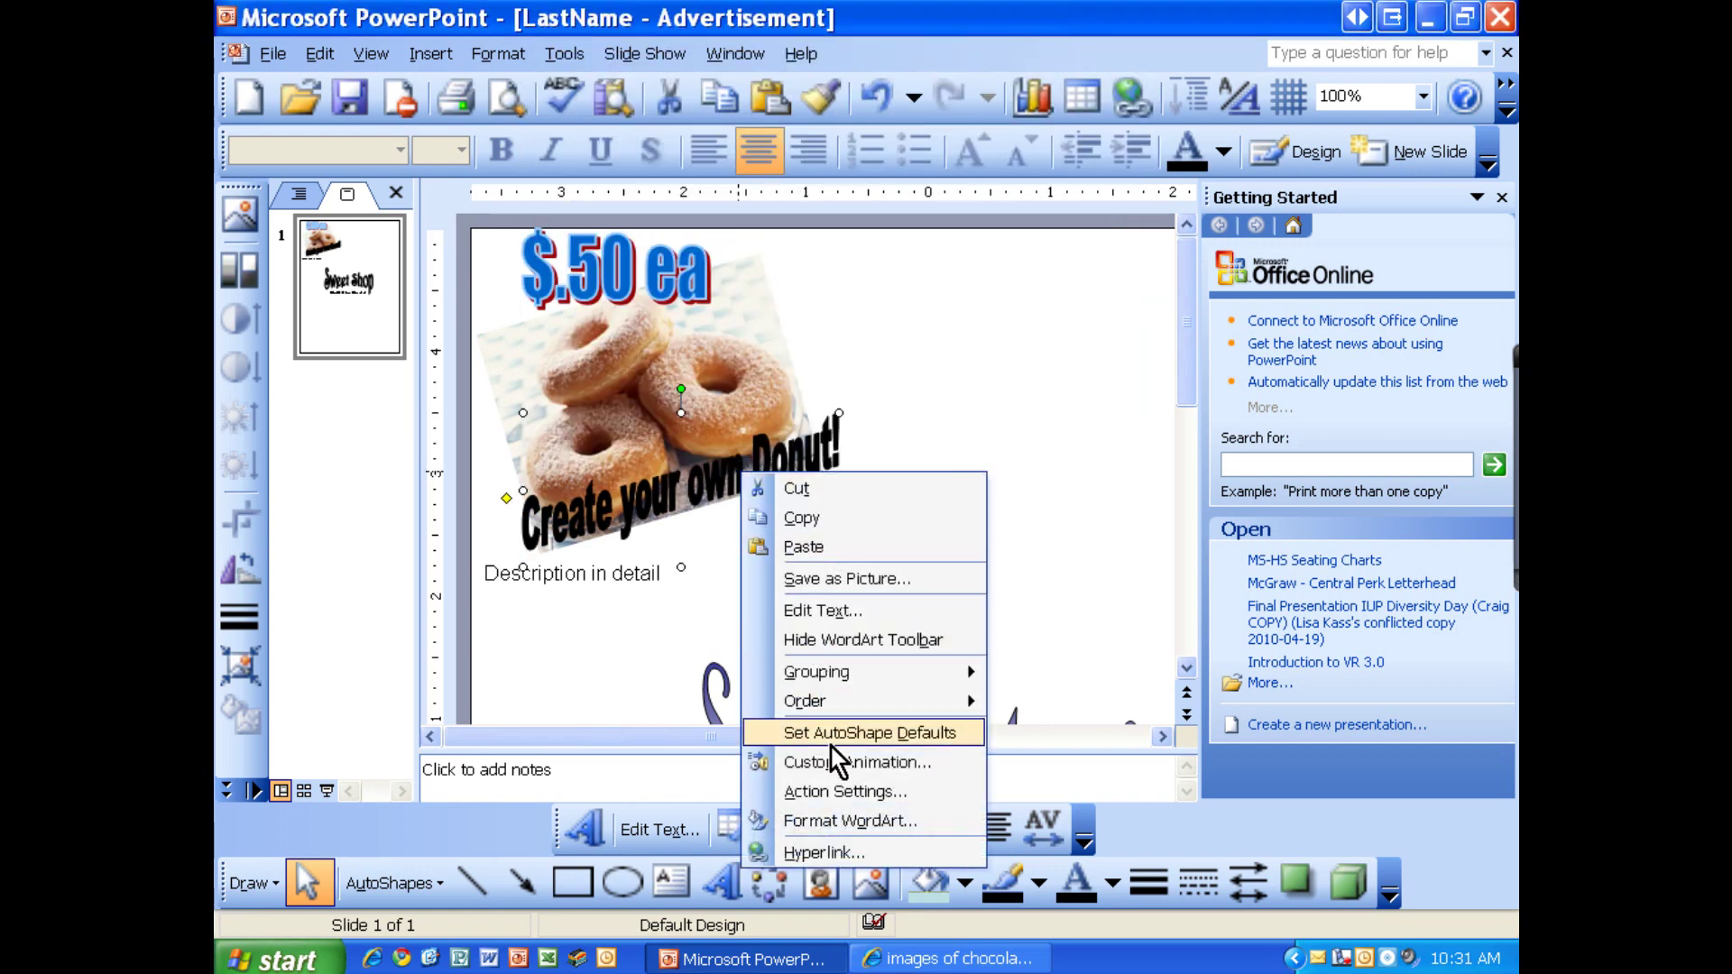
# Step: Format the 'Create your own Donut!' WordArt with a red fill and dark blue line color
pyautogui.click(833, 820)
pyautogui.click(835, 131)
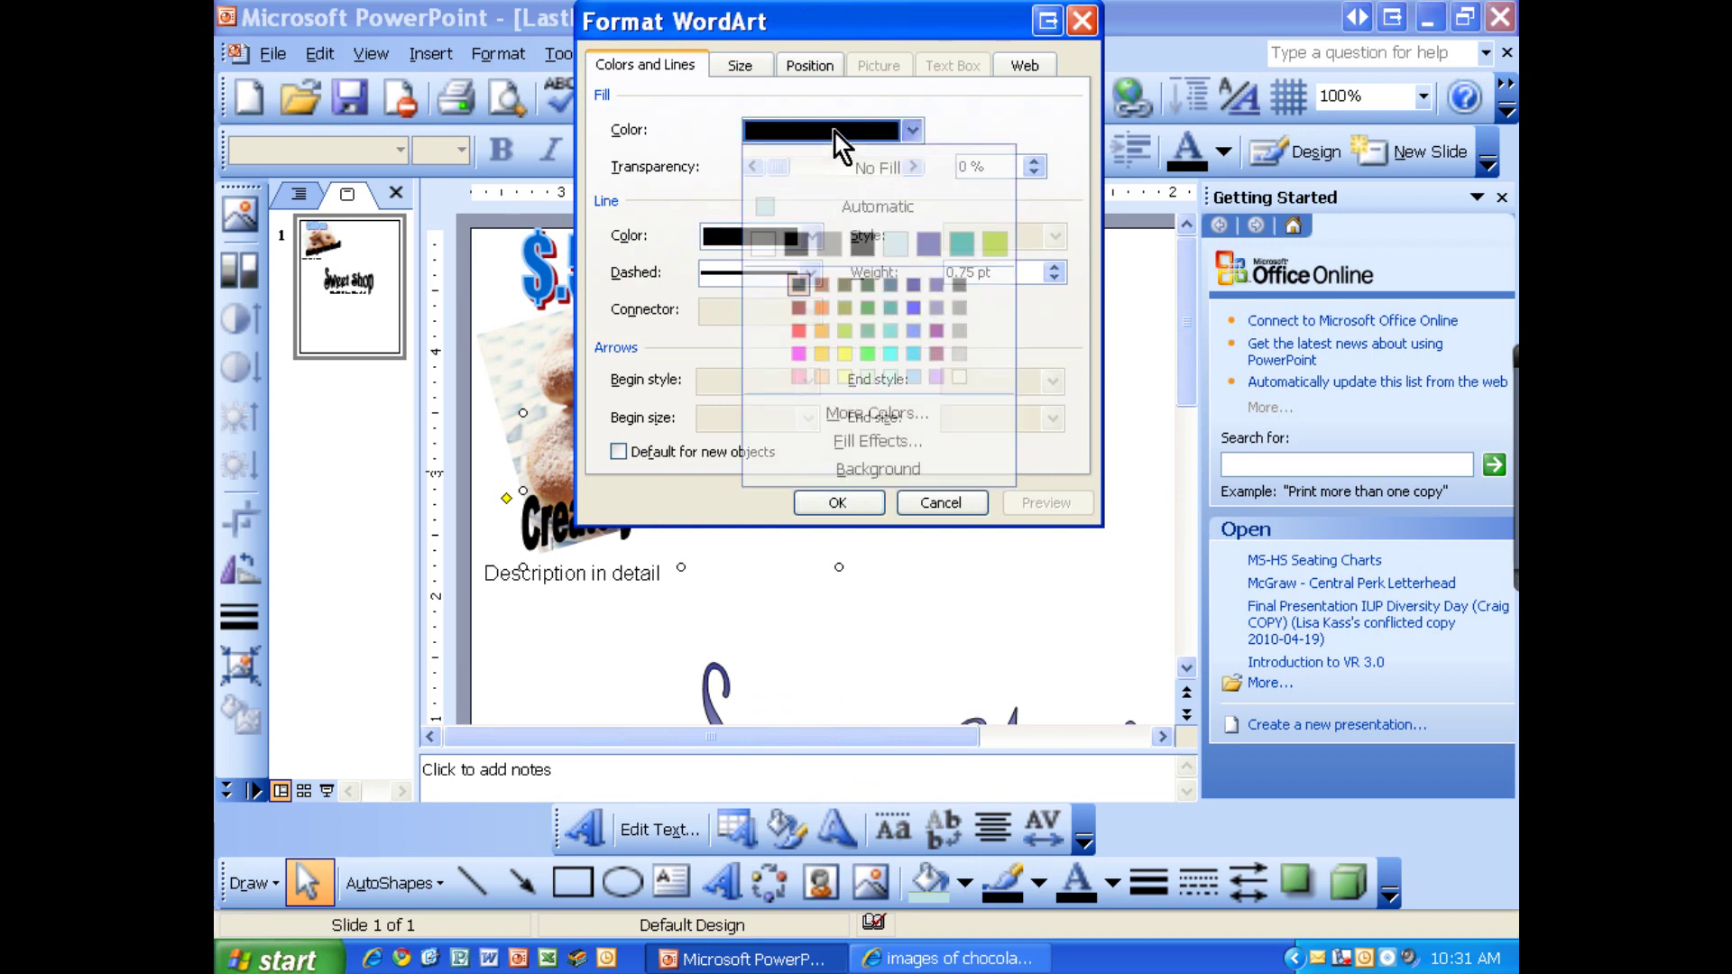
pyautogui.click(800, 331)
pyautogui.click(812, 237)
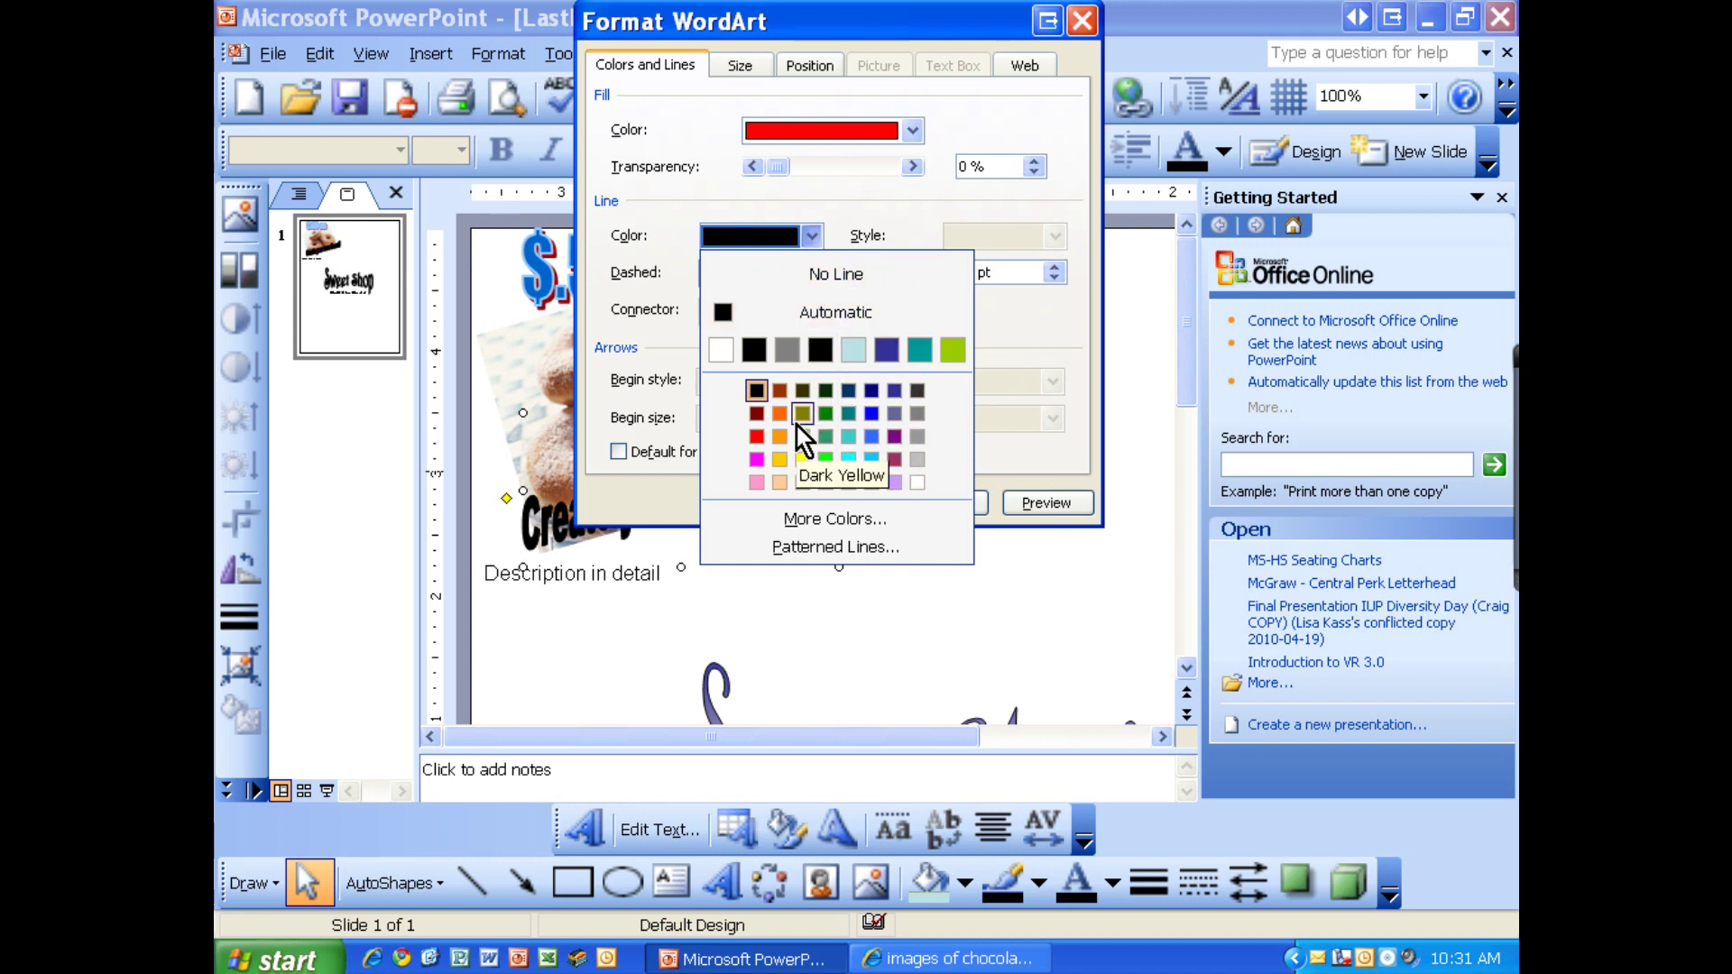
pyautogui.click(871, 414)
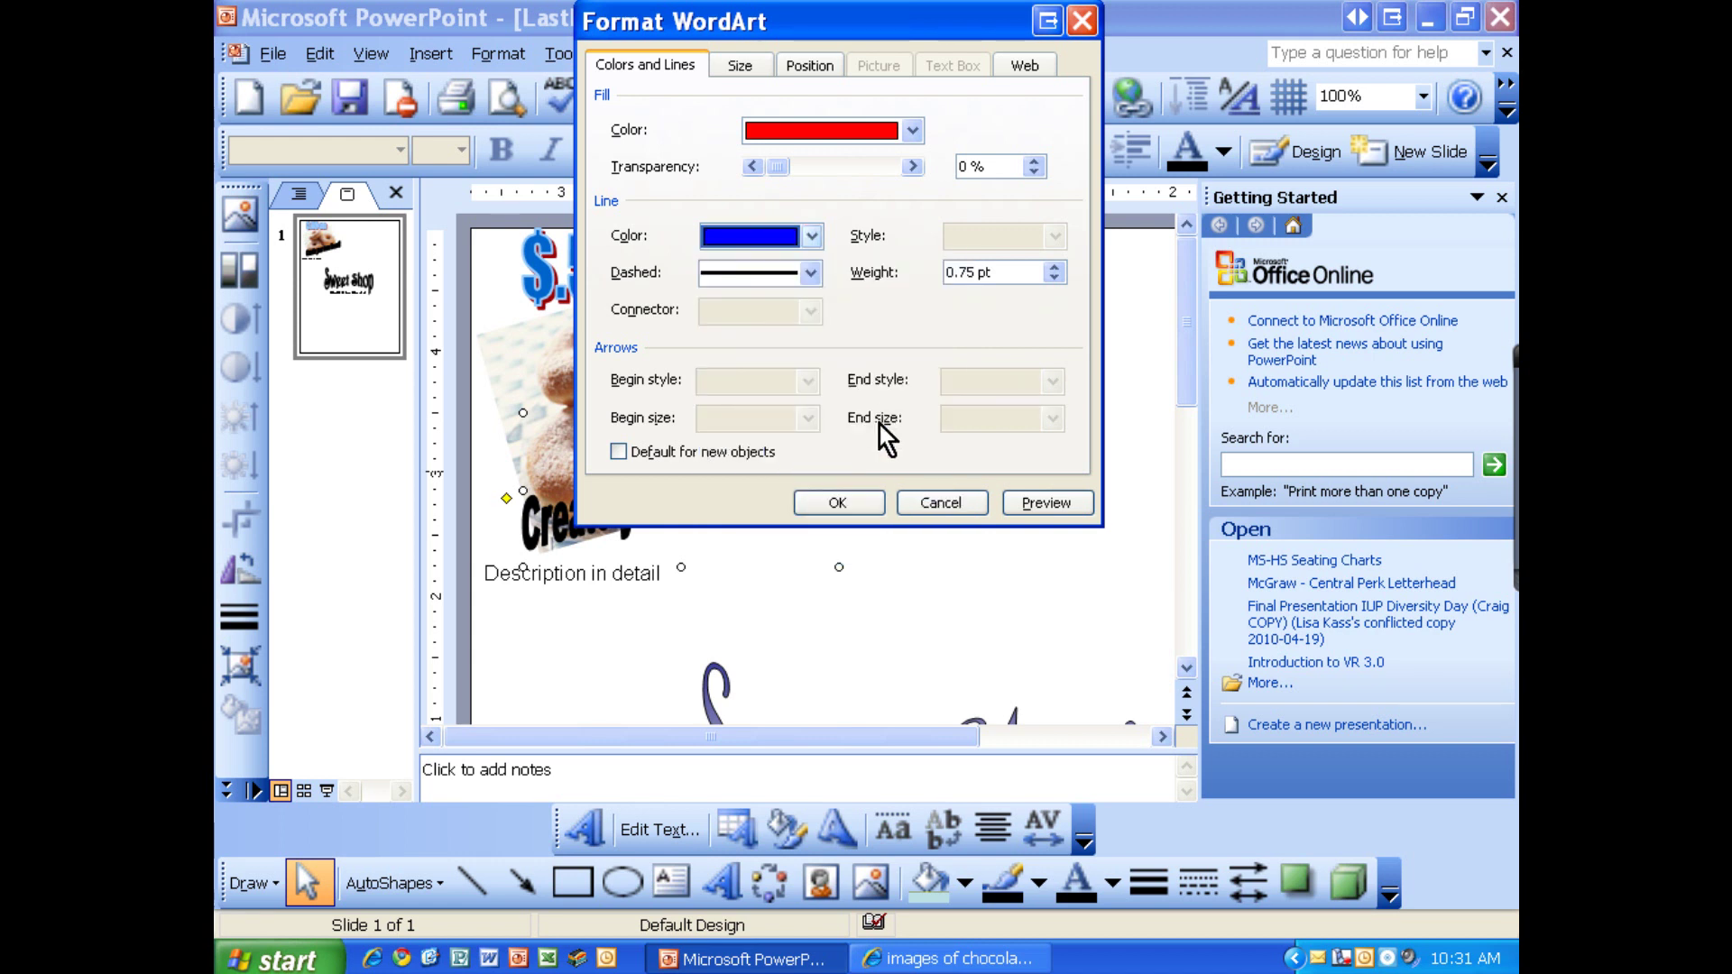
pyautogui.click(813, 236)
pyautogui.click(873, 399)
pyautogui.click(857, 504)
pyautogui.click(859, 549)
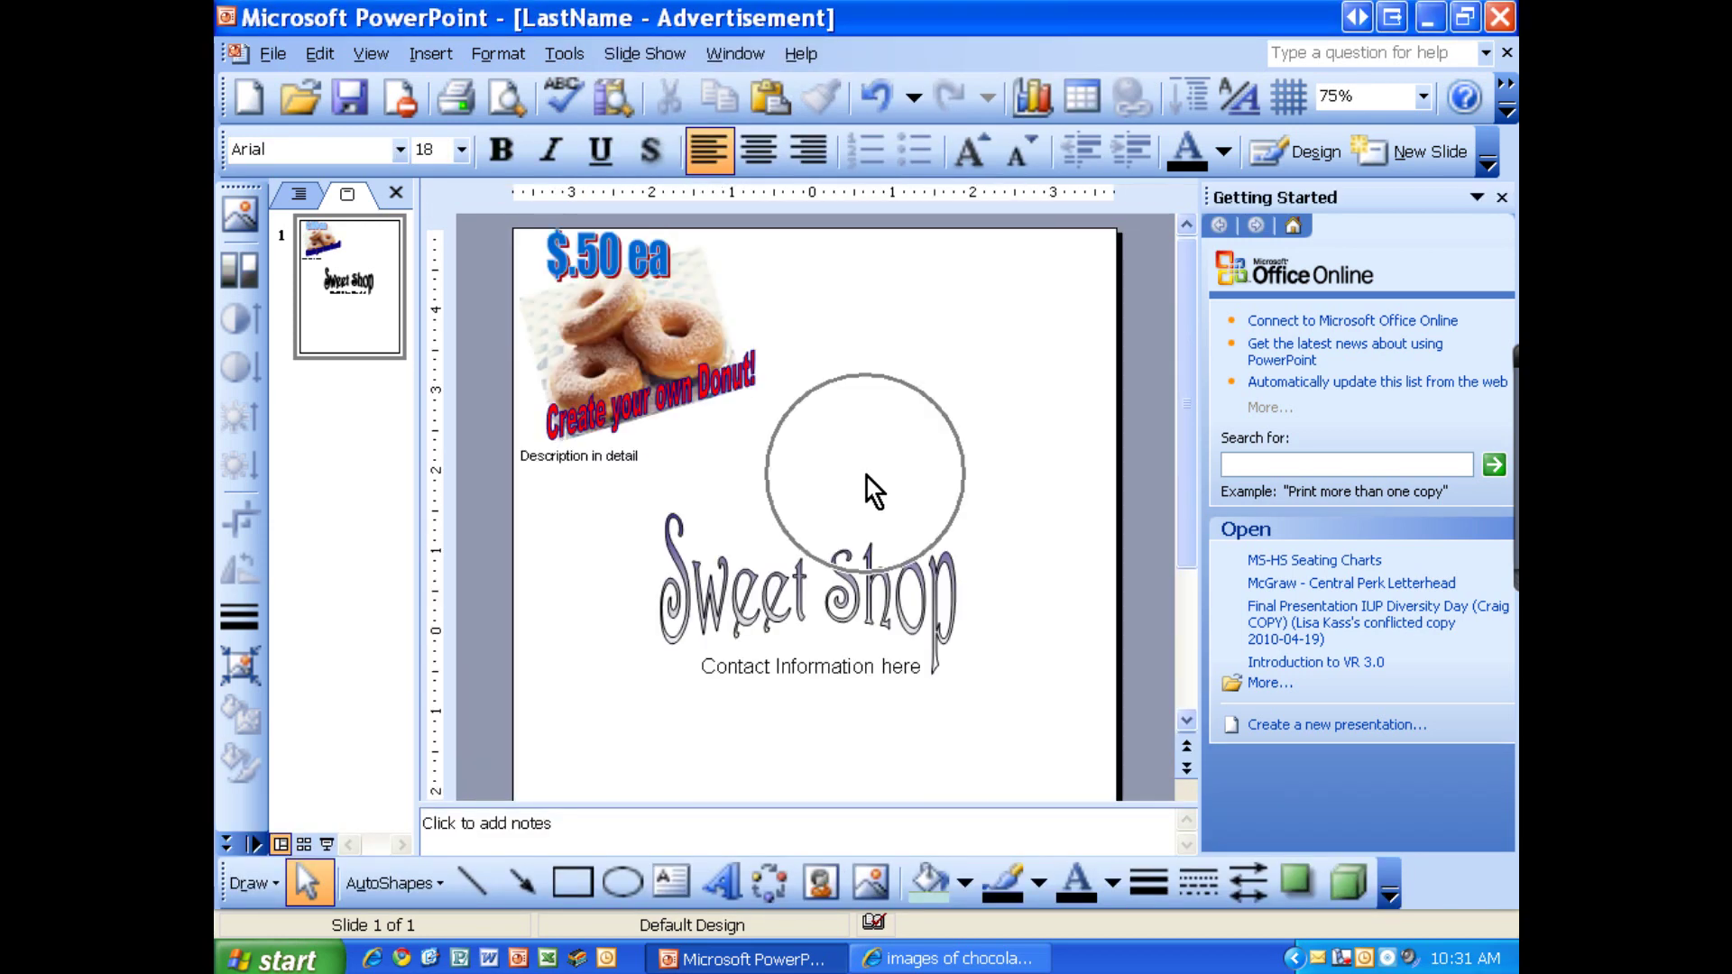
# Step: Widen and heighten the red title WordArt along the bottom of the donut photo
pyautogui.click(737, 386)
pyautogui.moveTo(746, 398); pyautogui.dragTo(772, 397)
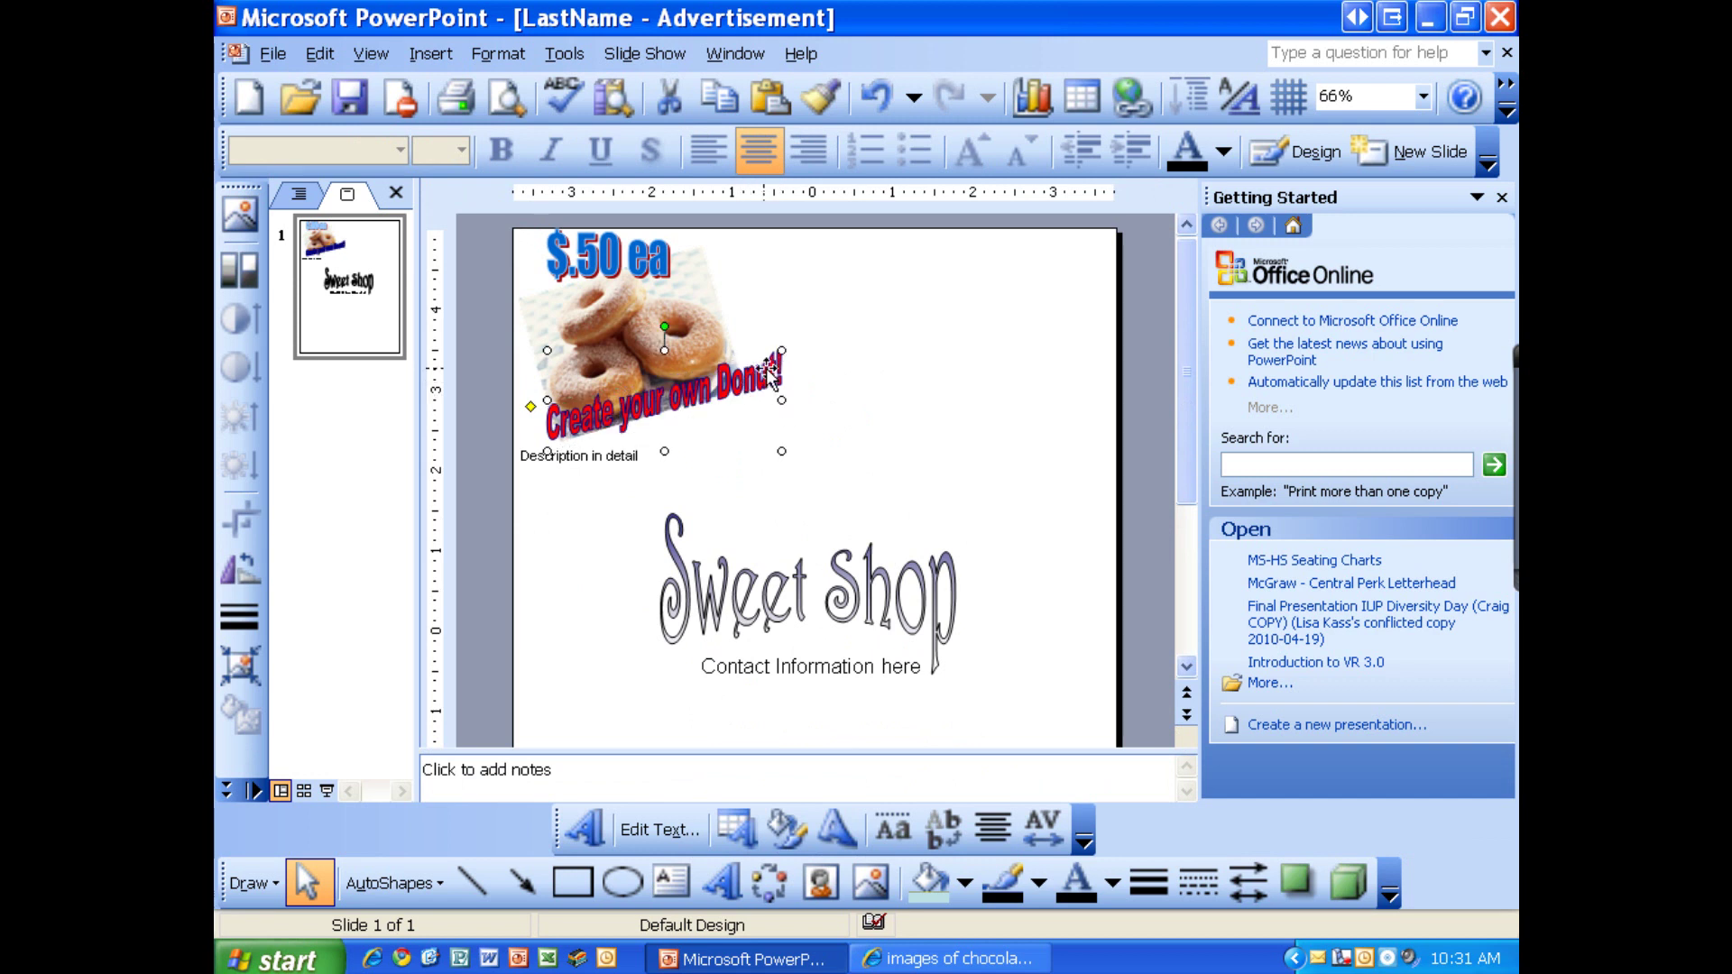
pyautogui.moveTo(782, 351); pyautogui.dragTo(716, 377)
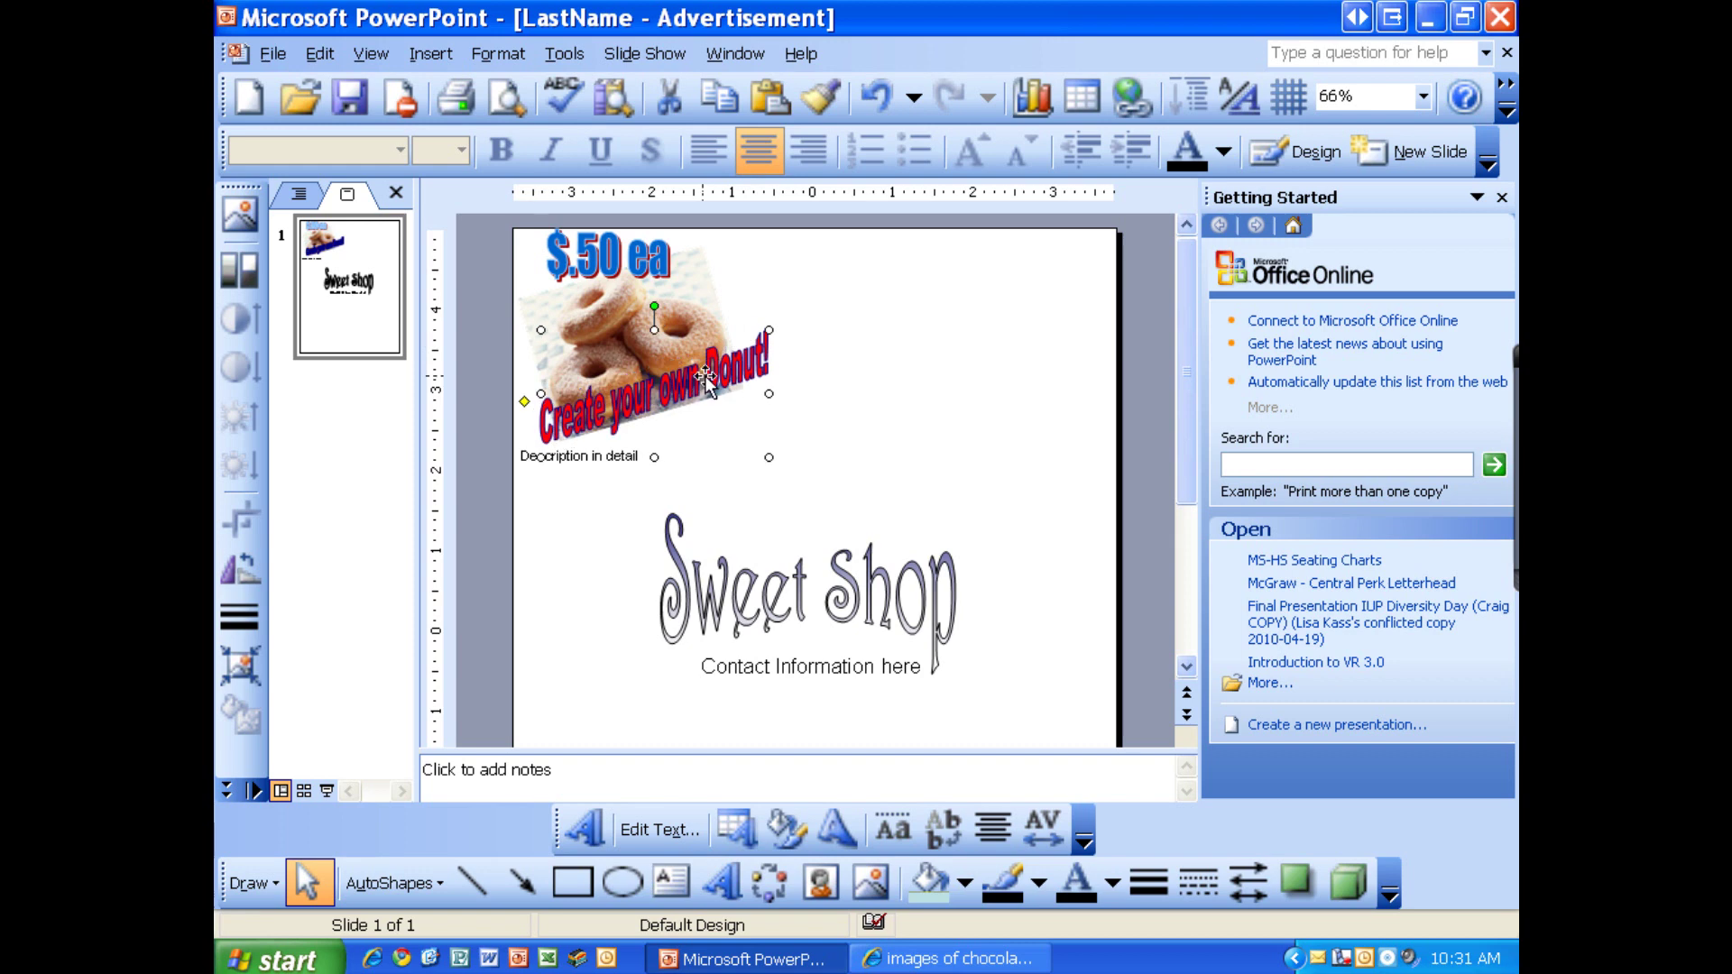
pyautogui.click(804, 413)
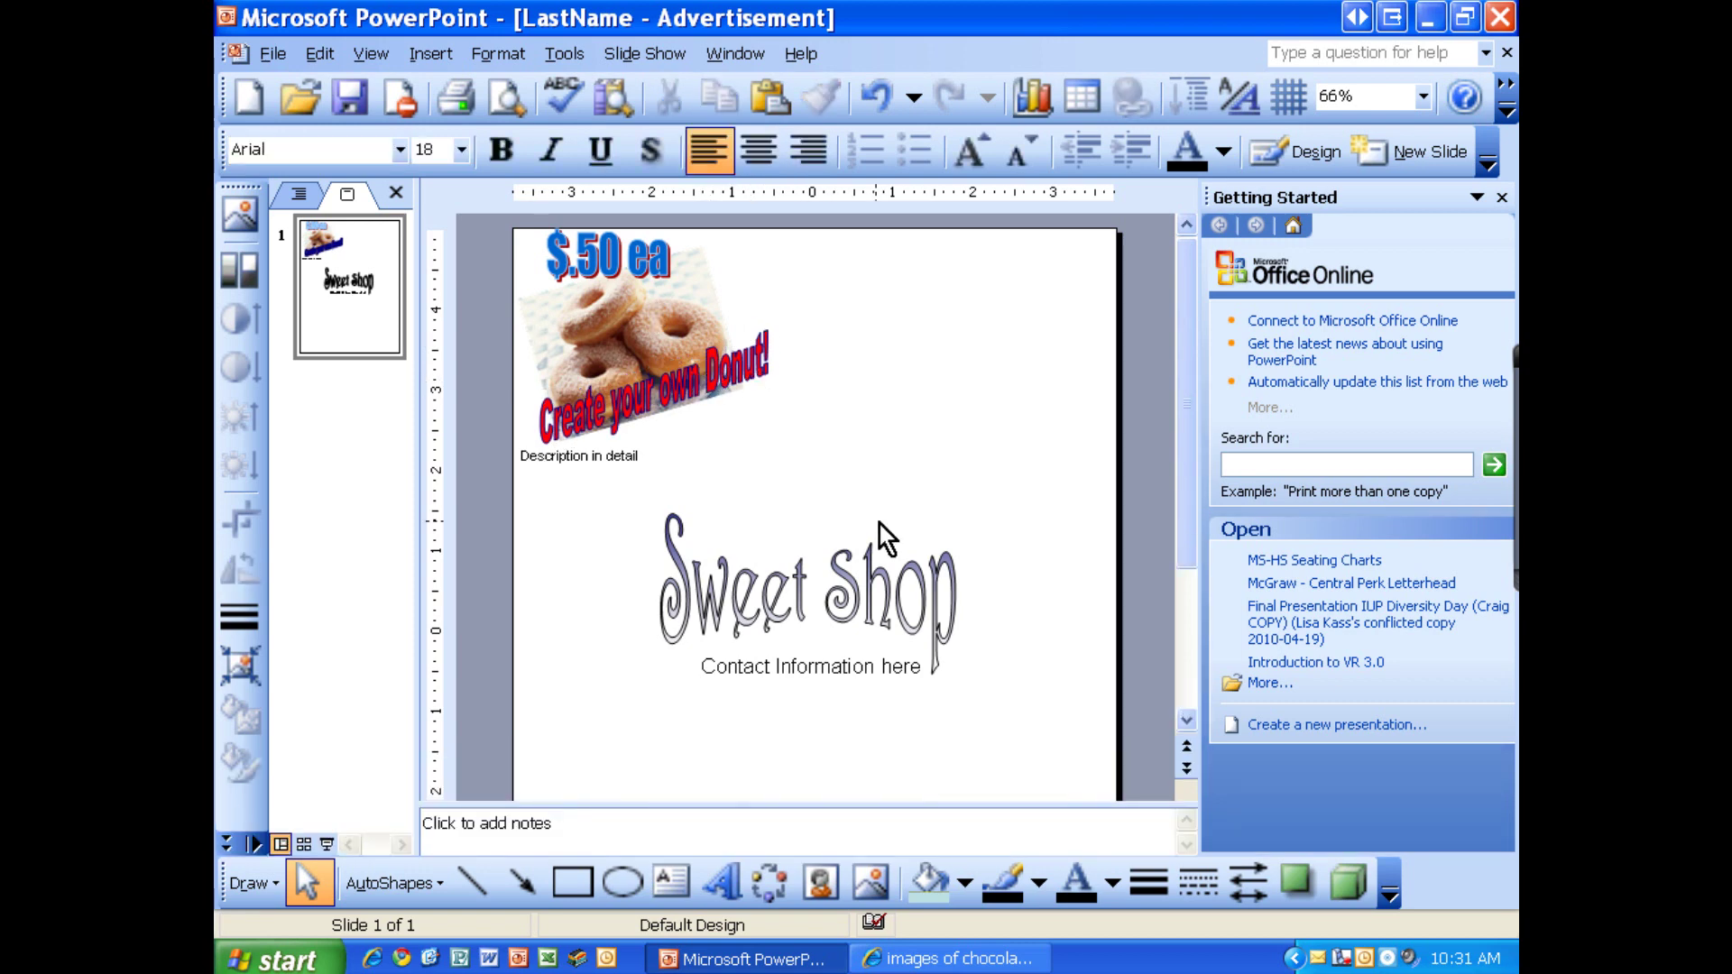
pyautogui.click(665, 407)
pyautogui.click(626, 456)
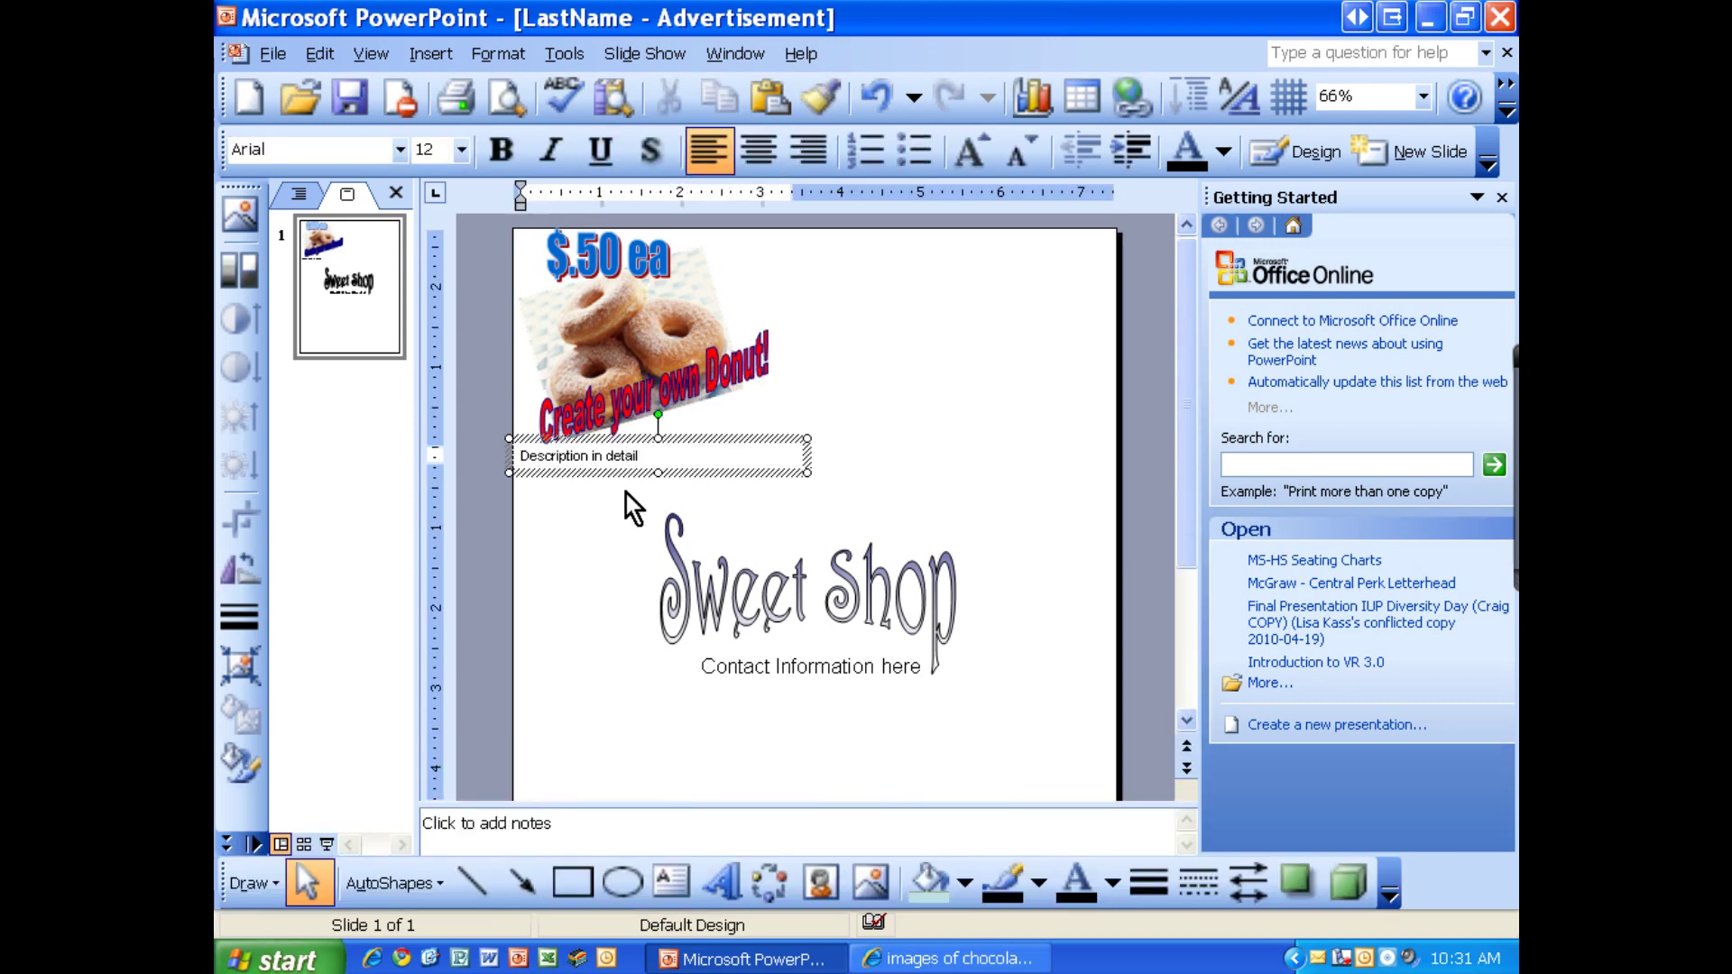
pyautogui.click(626, 494)
pyautogui.press('Tab')
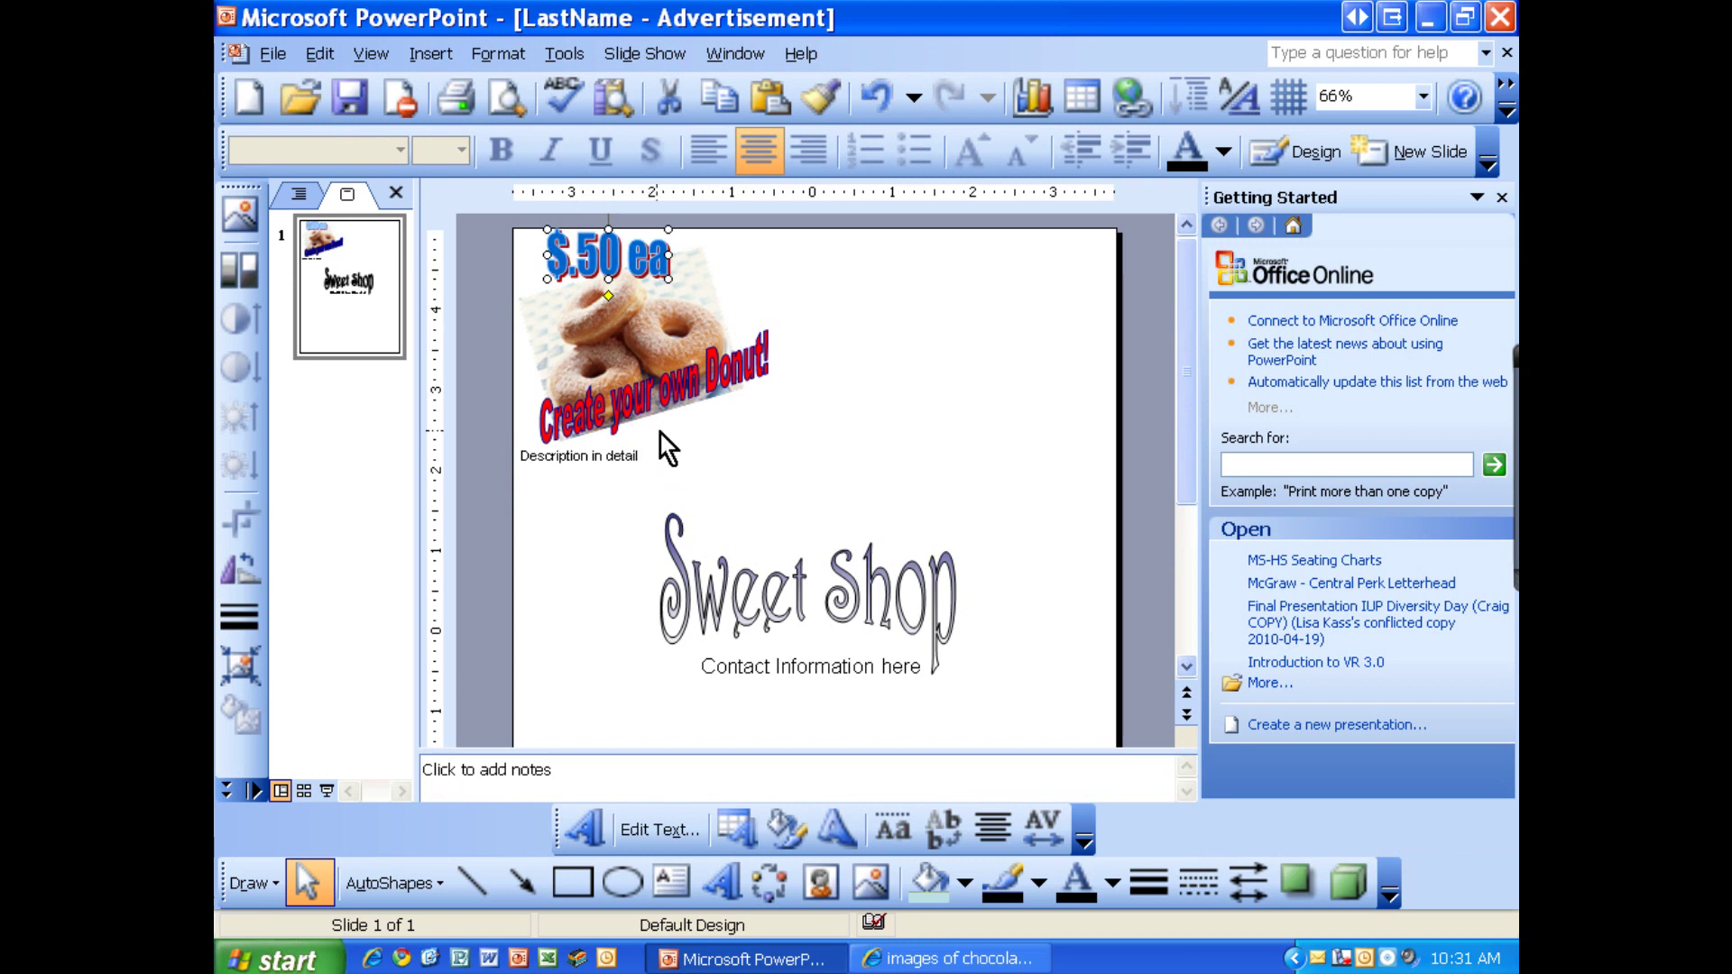
pyautogui.click(786, 458)
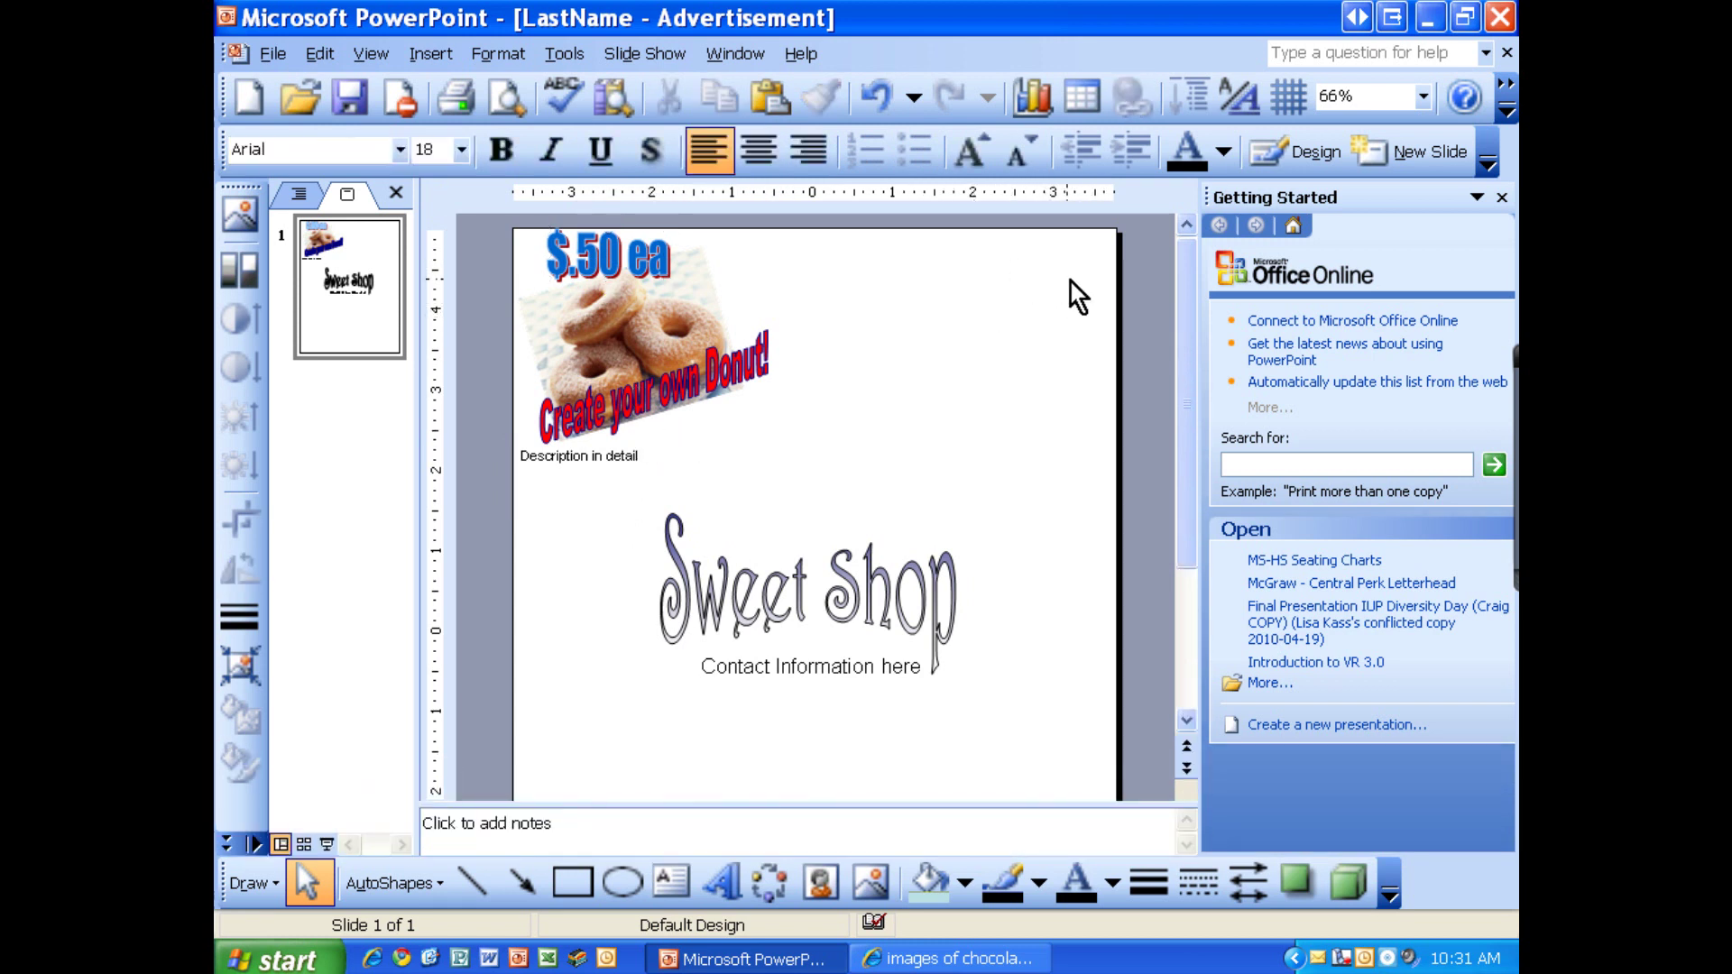
pyautogui.scroll(-3, 1013, 387)
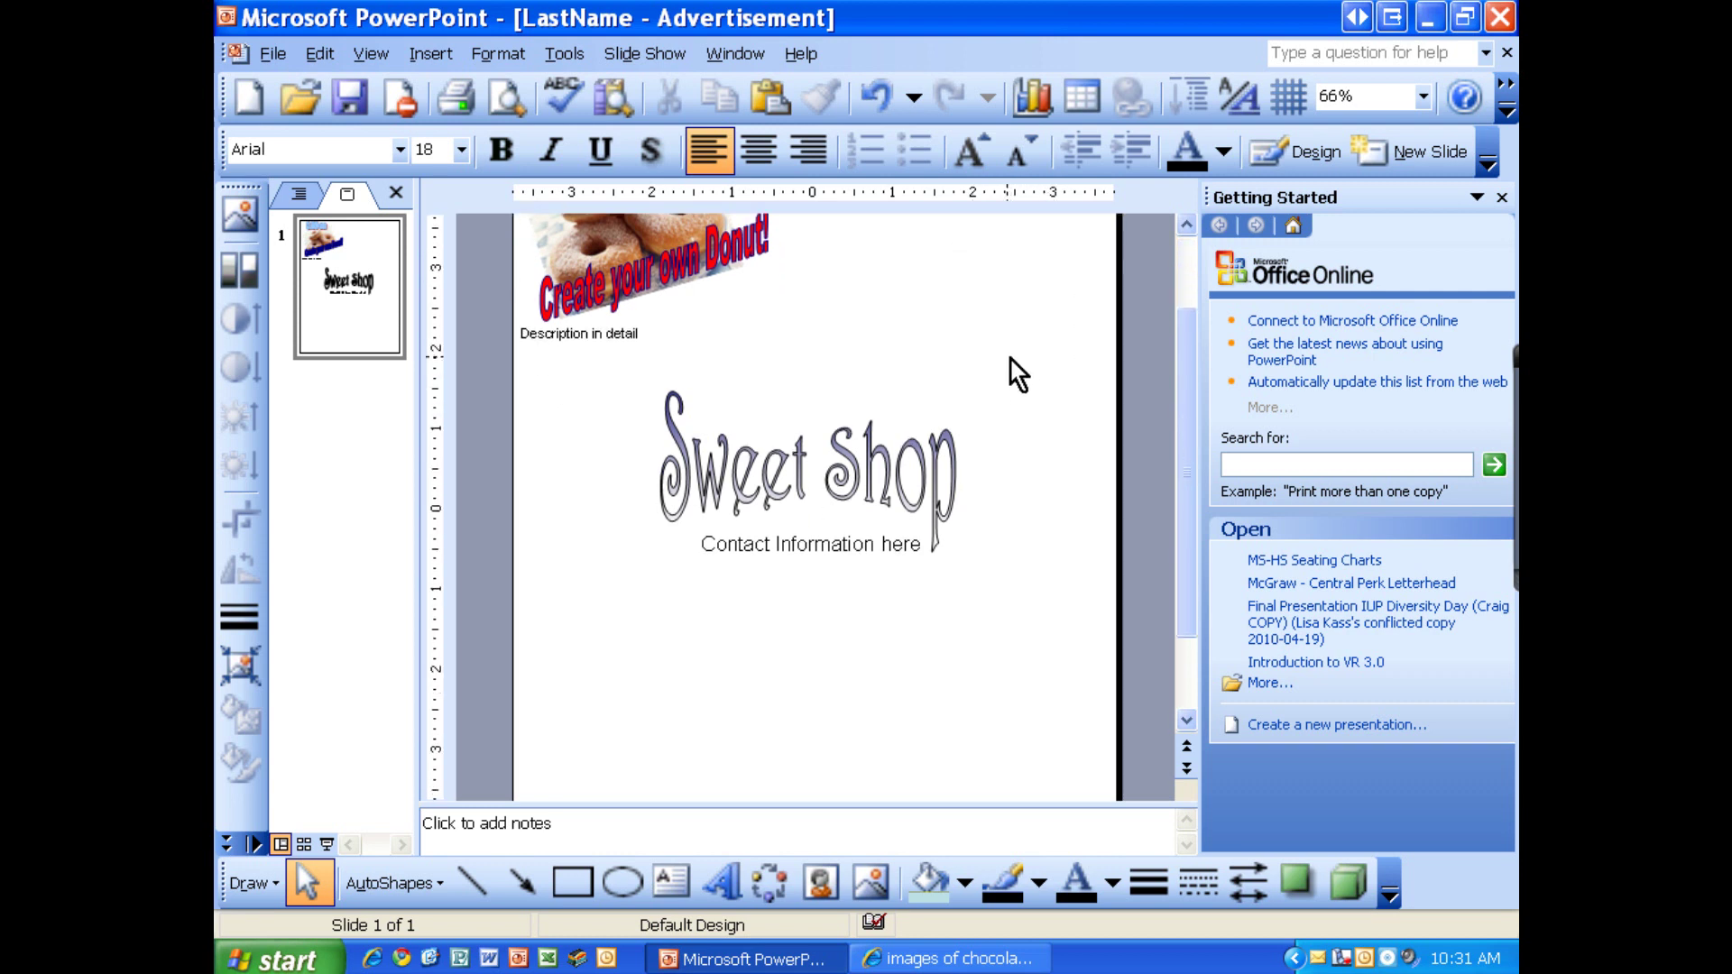
pyautogui.scroll(-2, 978, 317)
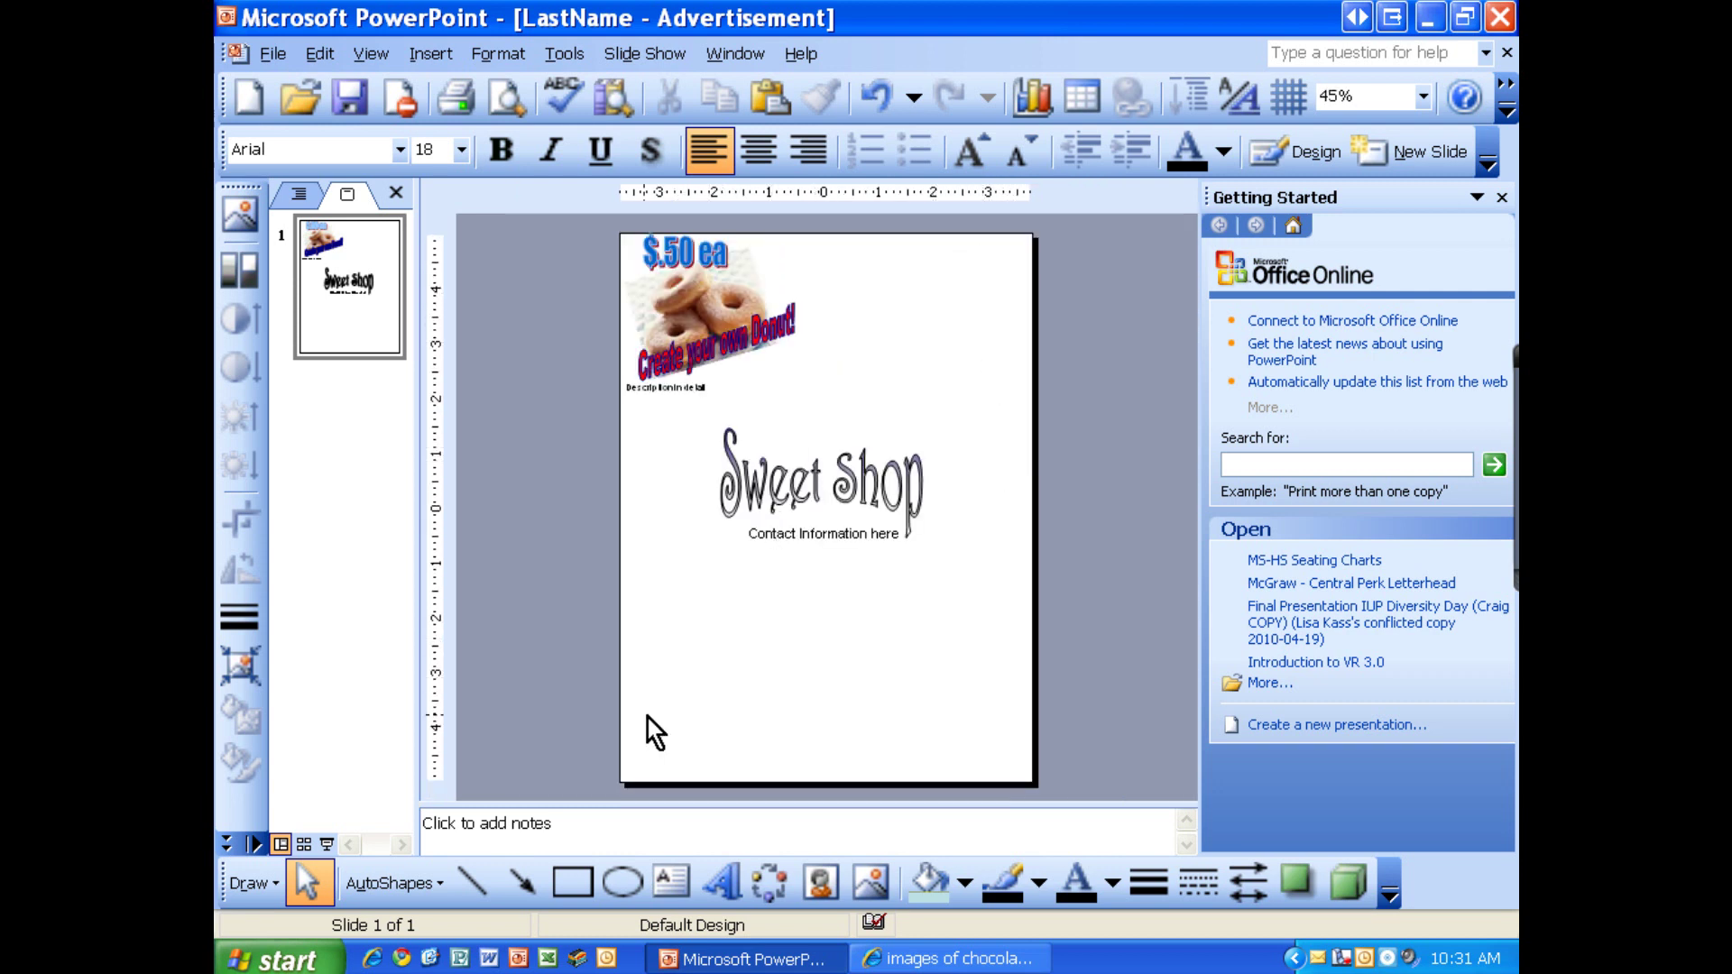